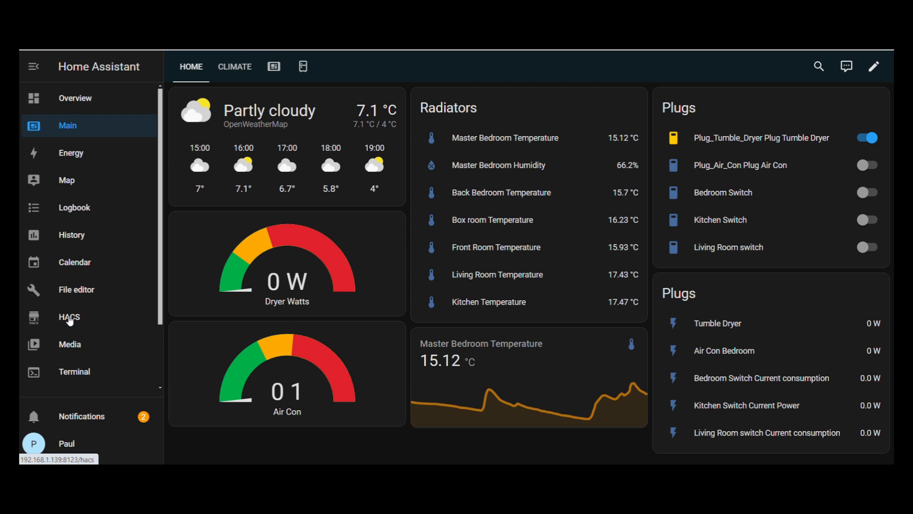
Step: Reach the Add-on Store via HACS, search 'file' and bring up the File editor add-on details
left_click(69, 318)
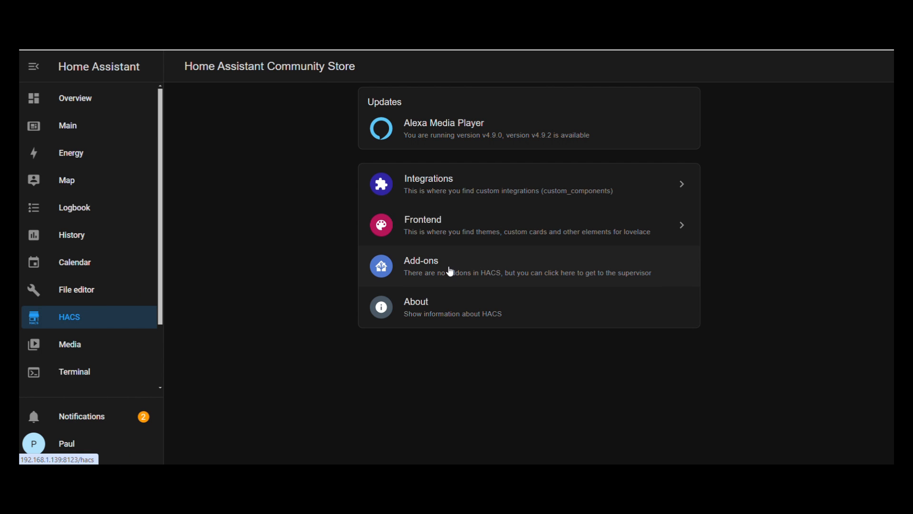
left_click(450, 270)
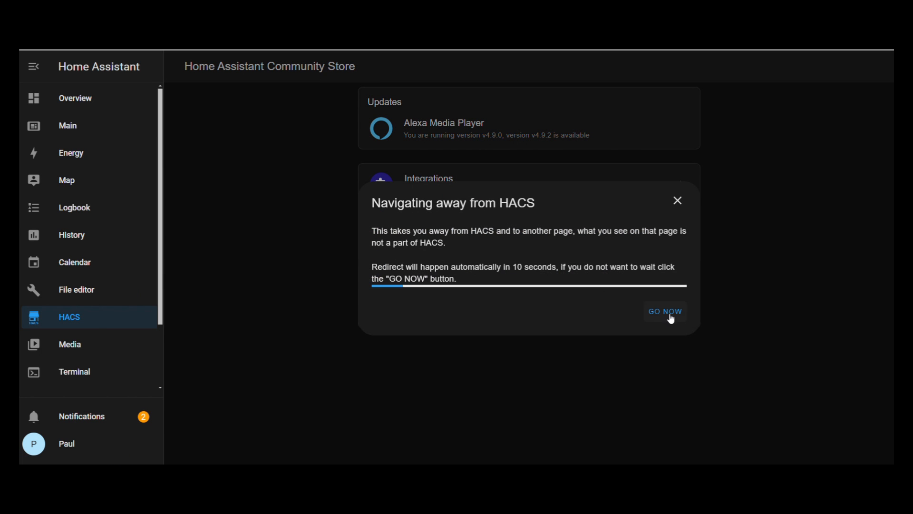
left_click(666, 312)
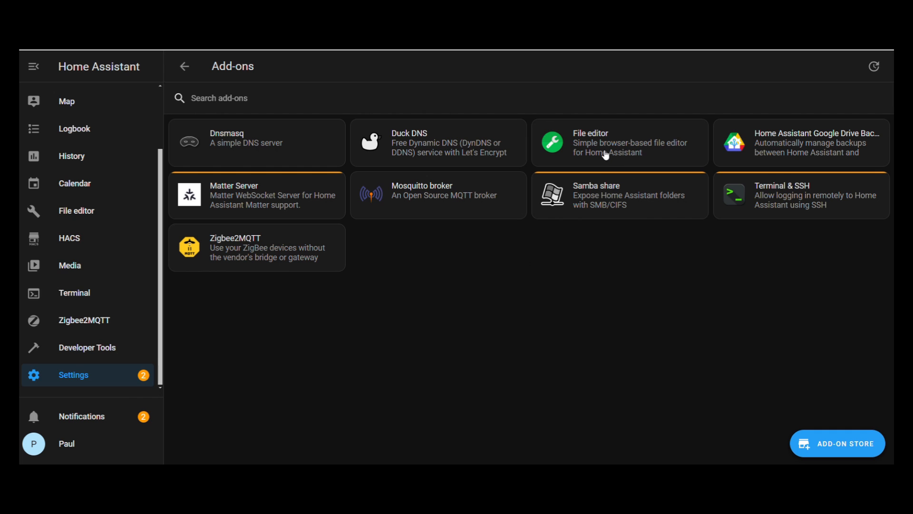
left_click(830, 448)
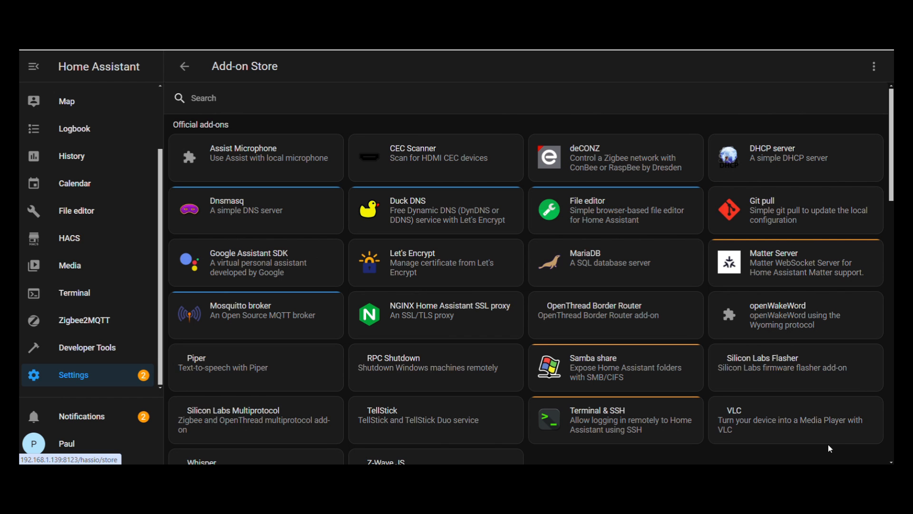
left_click(230, 102)
type("file")
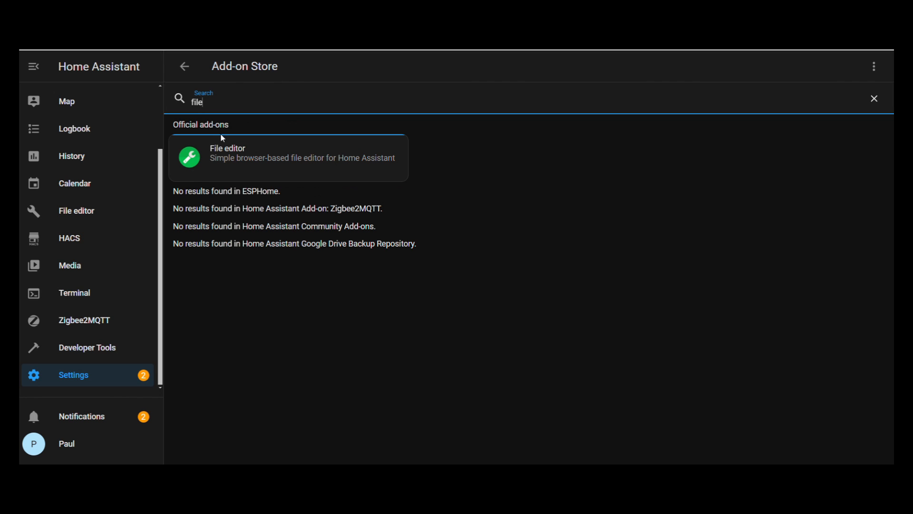
left_click(215, 158)
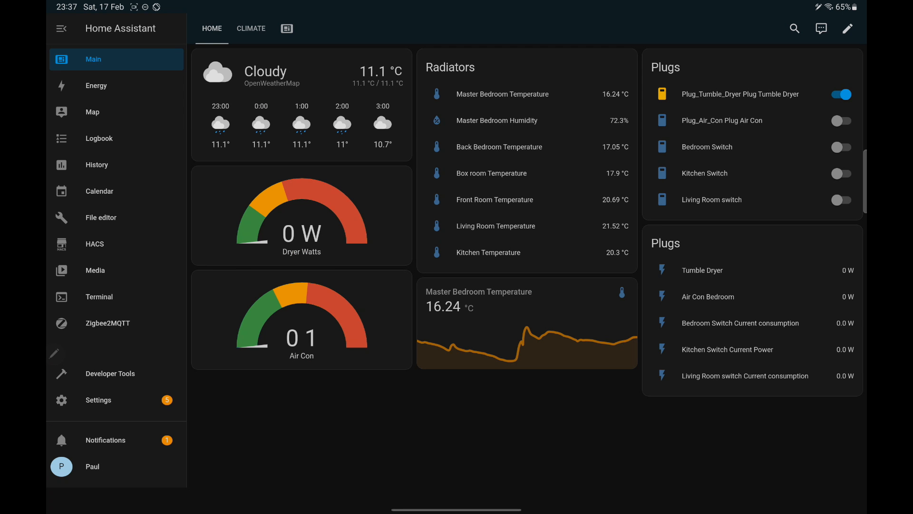
Step: Go to HACS Frontend, start exploring repositories and clear the old 'Weather' search text
left_click(94, 244)
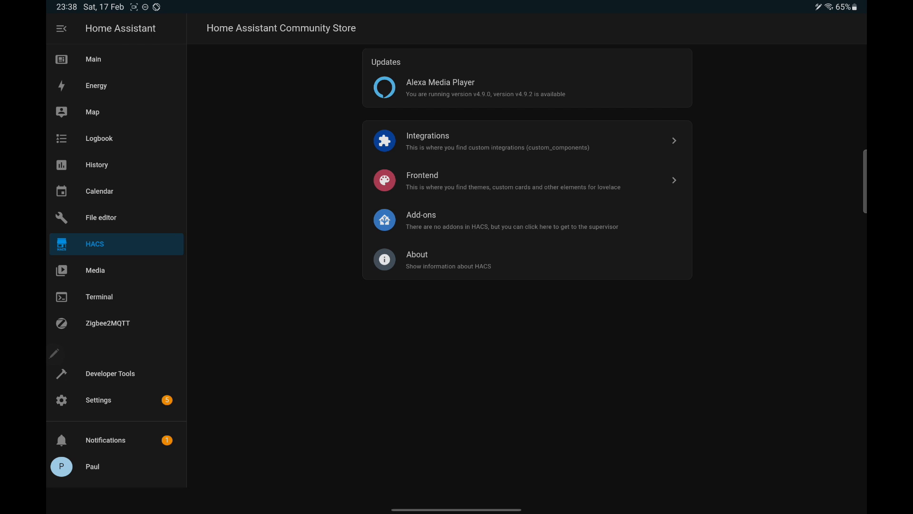
left_click(605, 184)
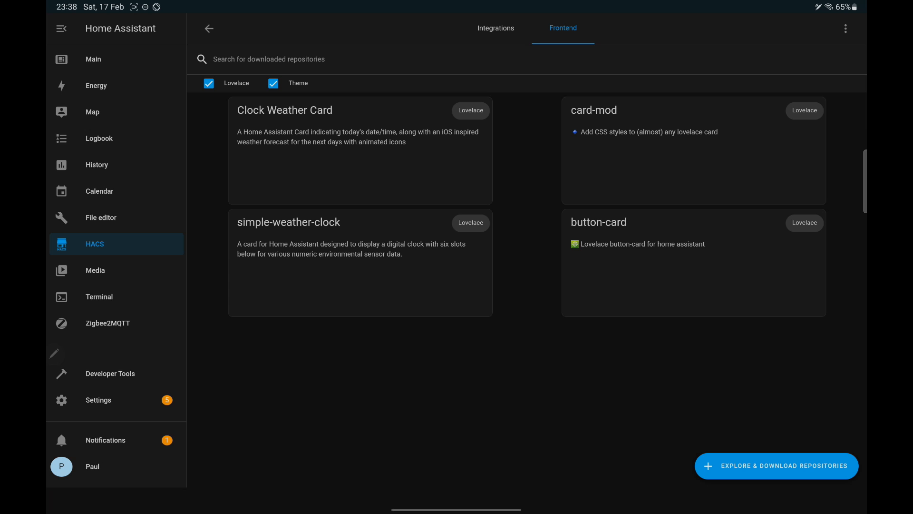
left_click(776, 465)
type("Weather")
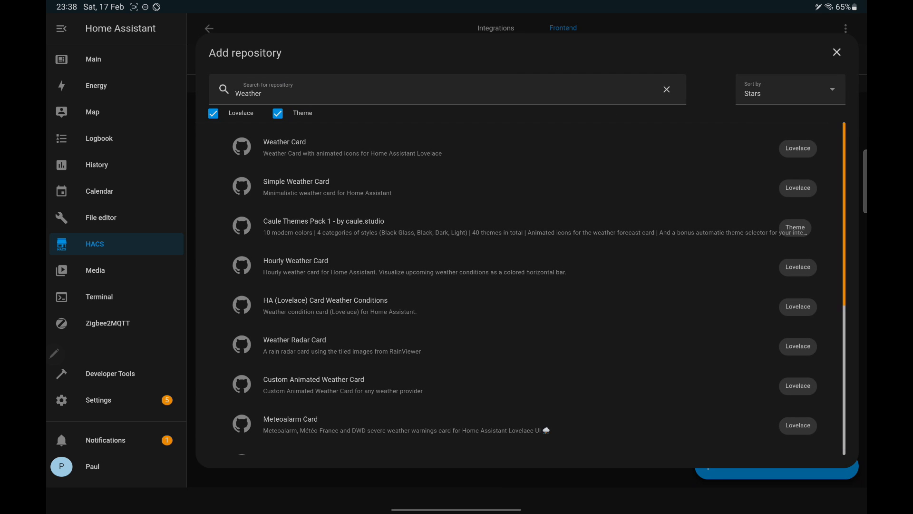
left_click(323, 94)
key("BackSpace")
key("BackSpace")
key("BackSpace")
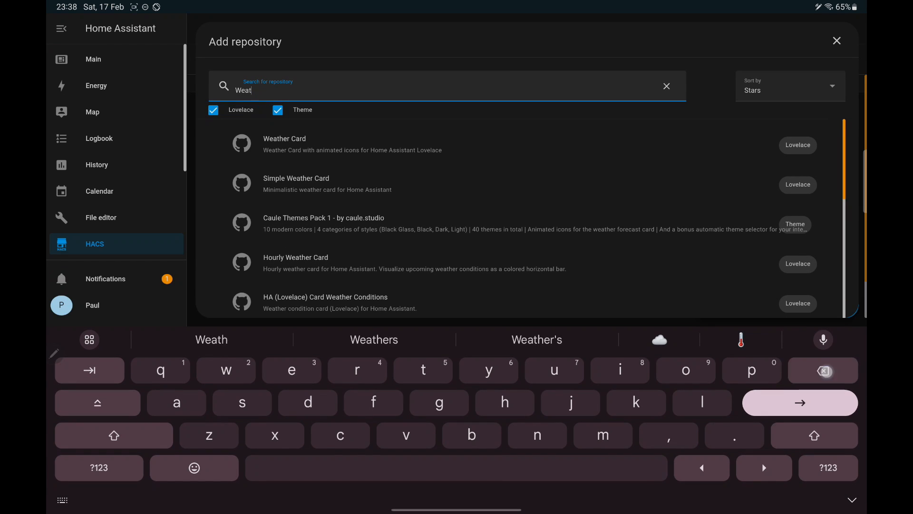
key("BackSpace")
key("BackSpace")
key("BackSpace")
key("BackSpace")
type("C")
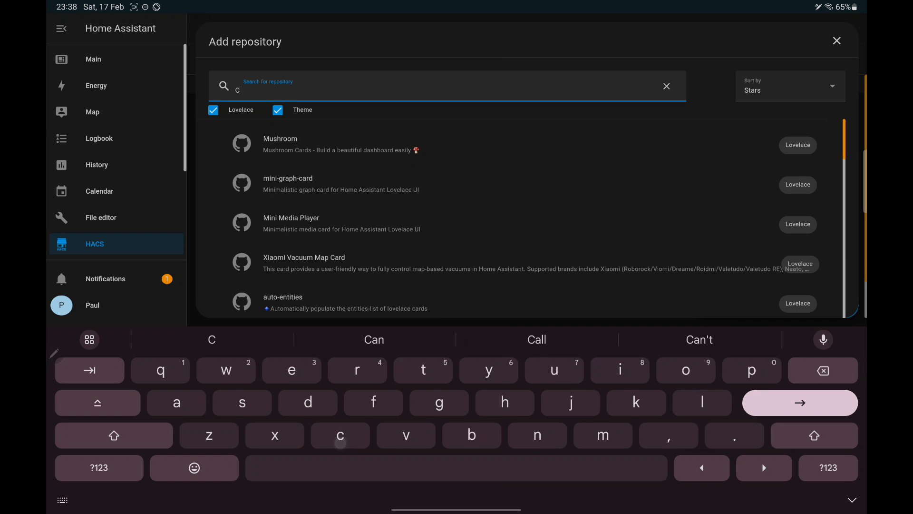
type("loc")
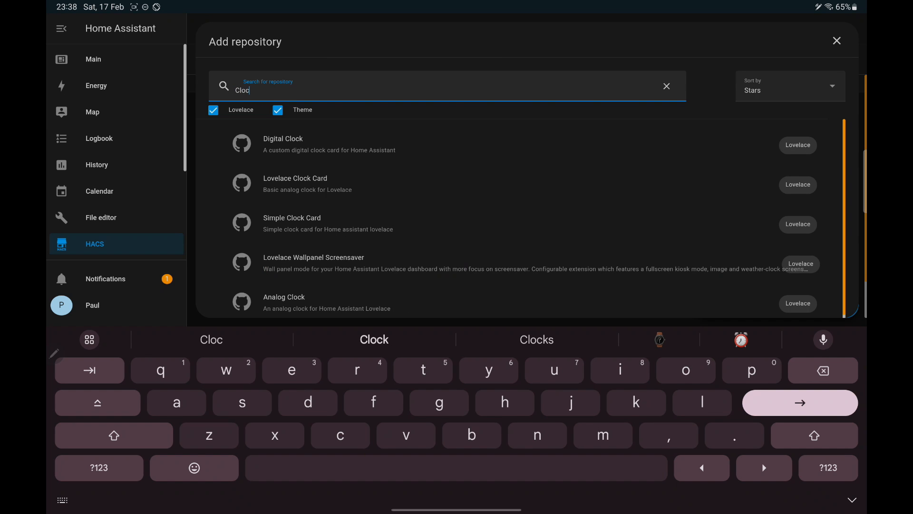
type("k")
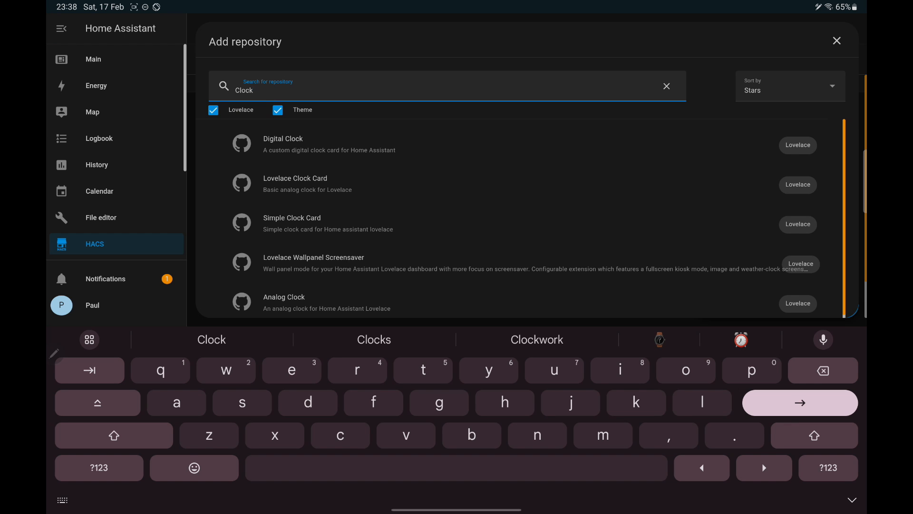
Step: Review the Digital Clock, Lovelace Clock Card and Simple Clock Card repository pages in turn
left_click(342, 146)
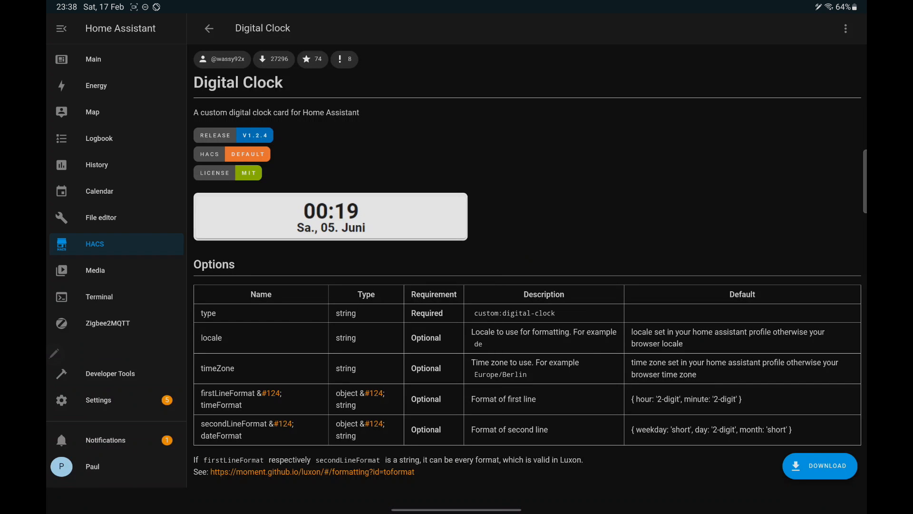
mouse_move(573, 421)
left_mouse_down()
mouse_move(585, 294)
mouse_move(616, 269)
mouse_move(612, 389)
left_mouse_up()
left_click(210, 28)
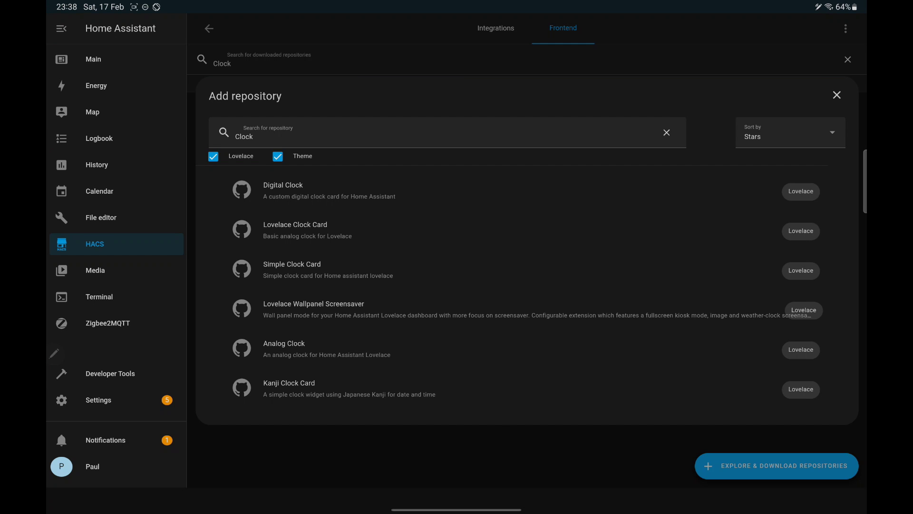
left_click(339, 230)
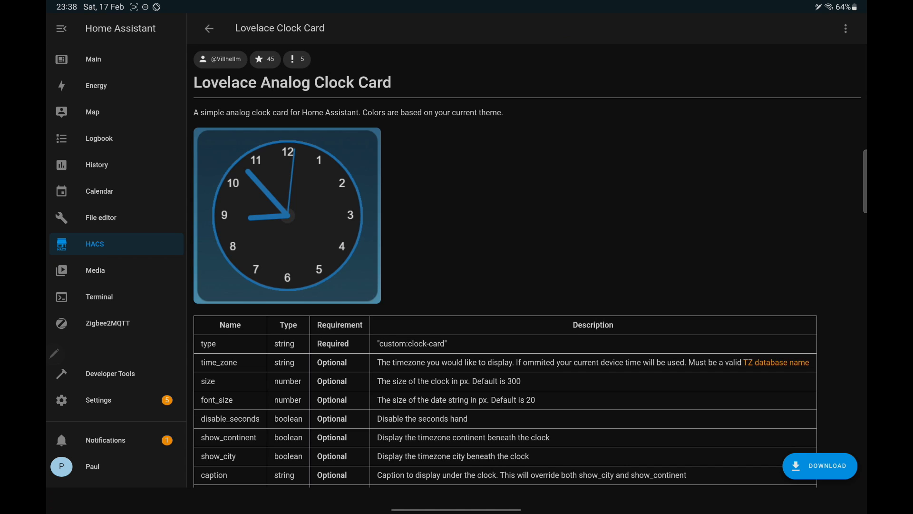
scroll(528, 459, "down", 5)
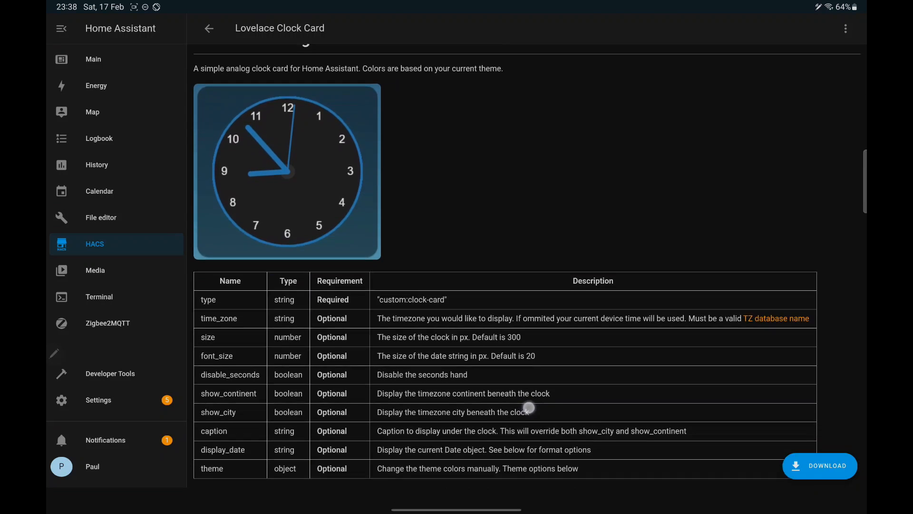
scroll(539, 270, "up", 5)
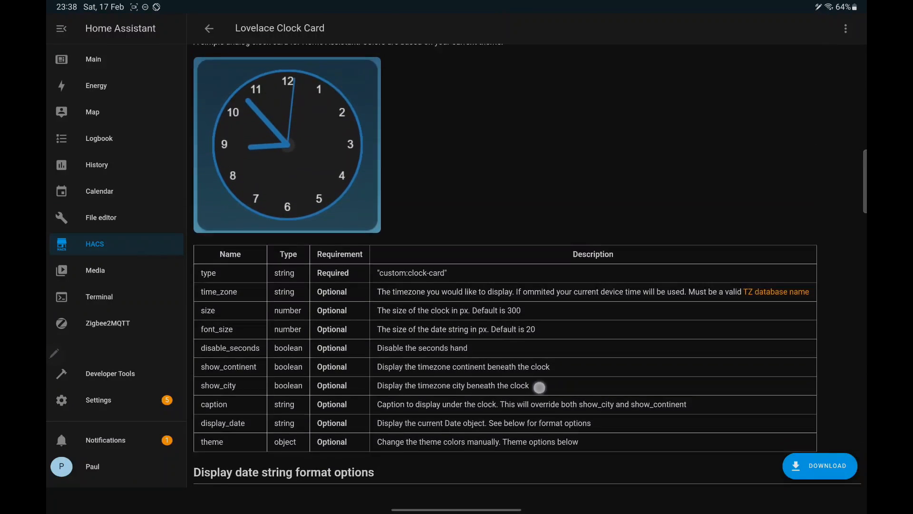
left_click(209, 28)
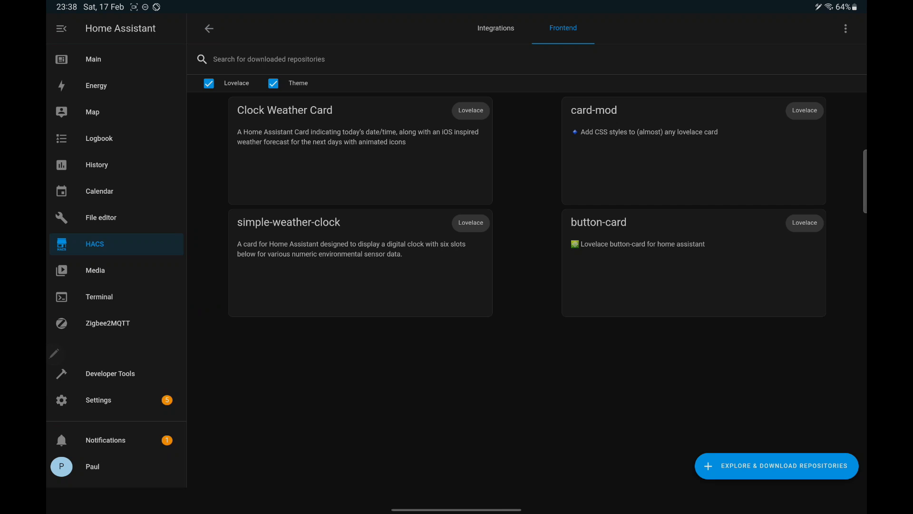
left_click(305, 59)
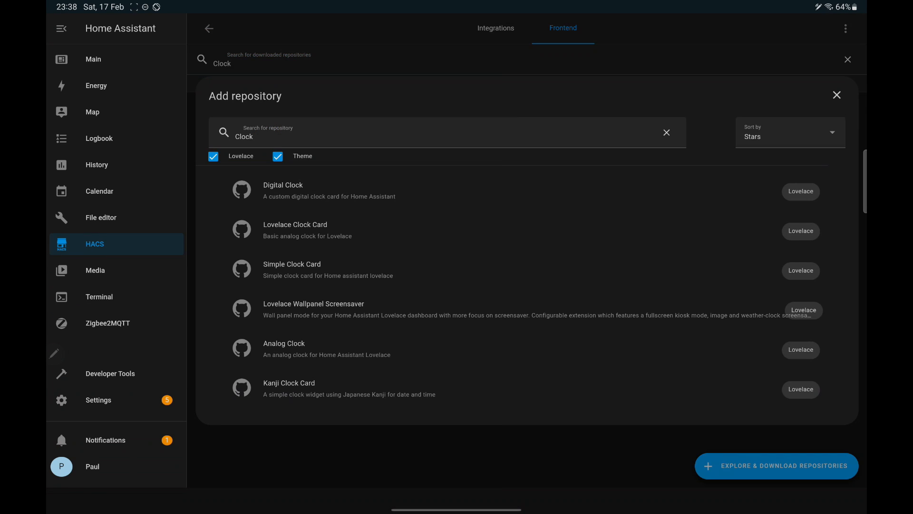
left_click(332, 274)
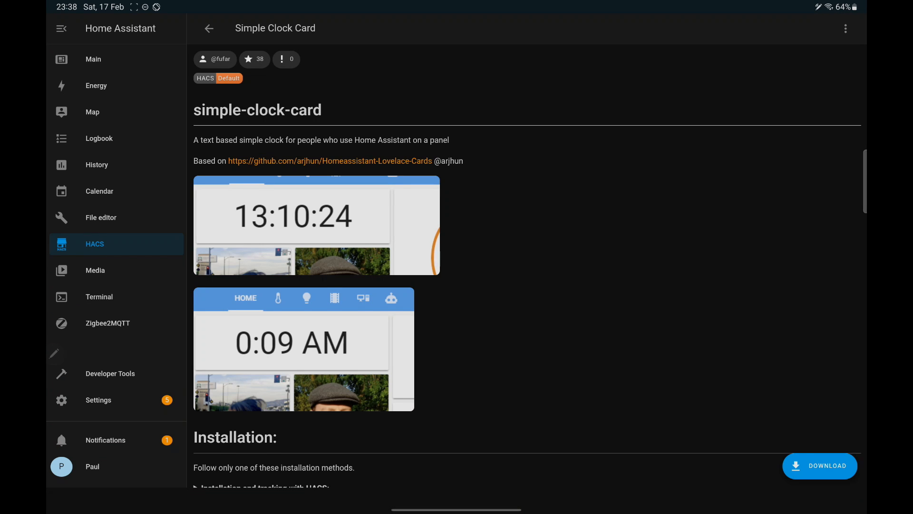
left_click_drag(488, 411, 528, 164)
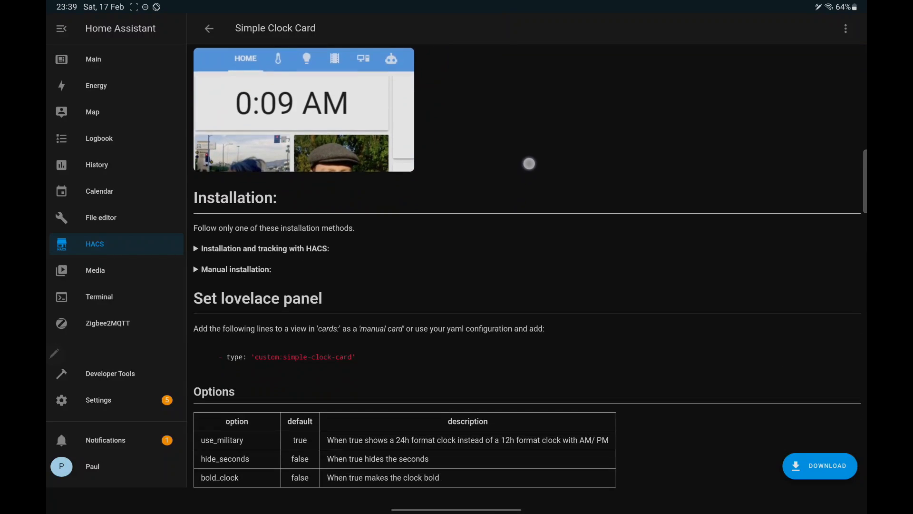
left_click_drag(529, 163, 519, 400)
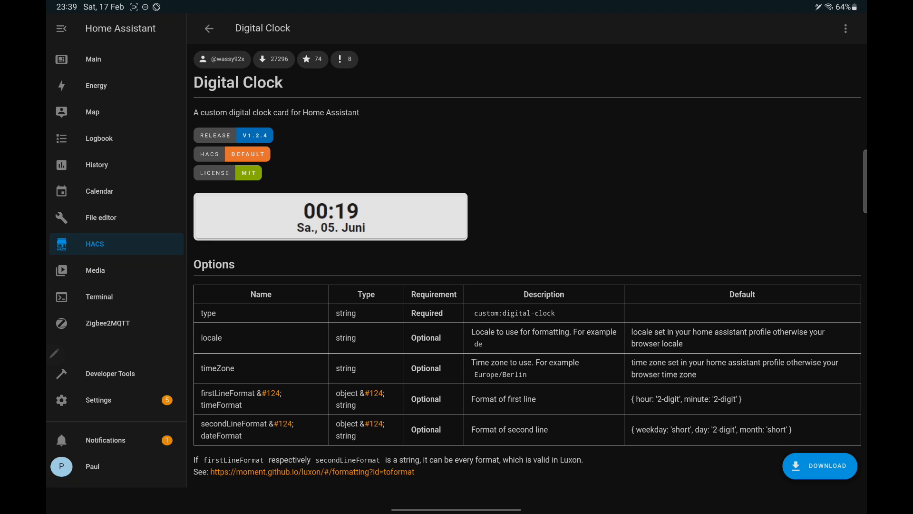
Step: Download the Digital Clock card v1.2.4 and reload Home Assistant to load its resources
left_click(821, 466)
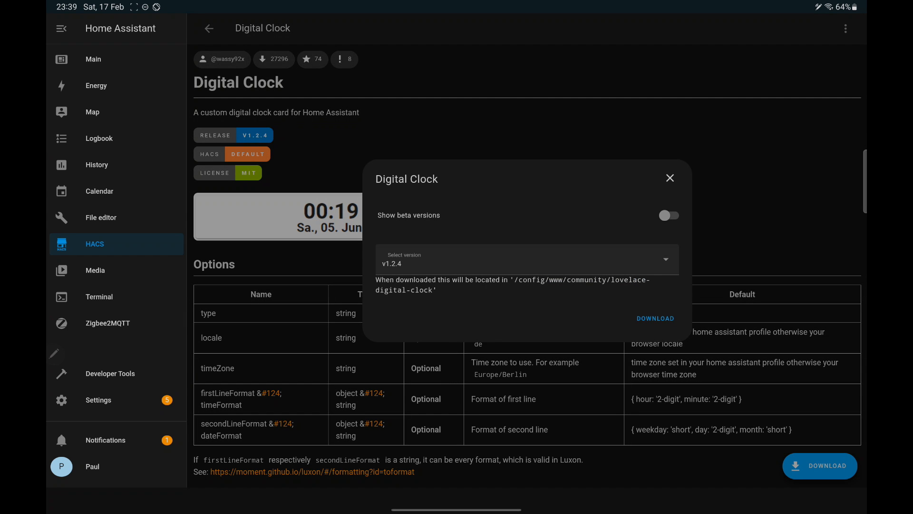
left_click(656, 319)
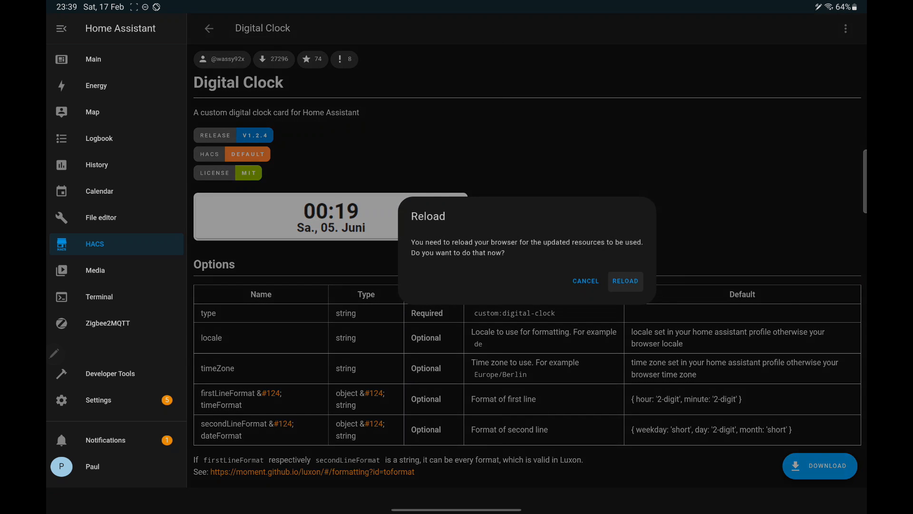
left_click(625, 280)
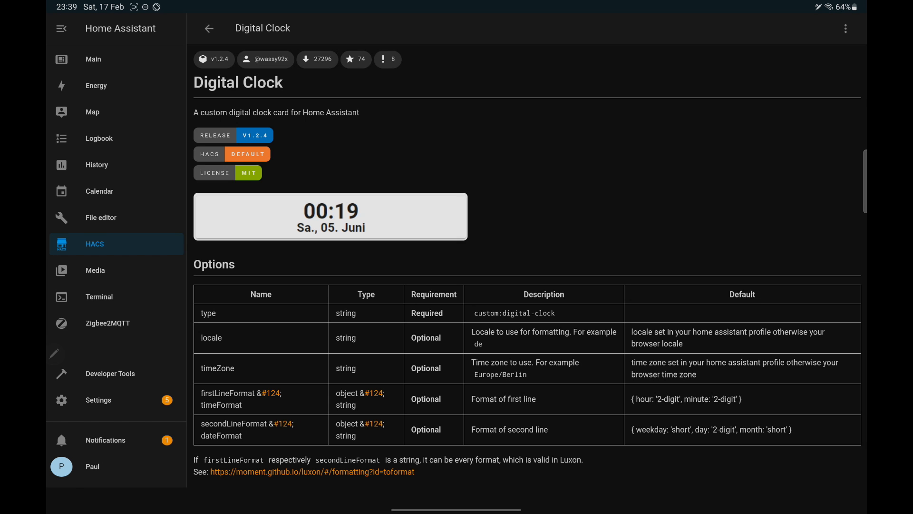
Step: Edit the Home dashboard, add a DigitalClock card from the card search, save it and finish editing
left_click(93, 59)
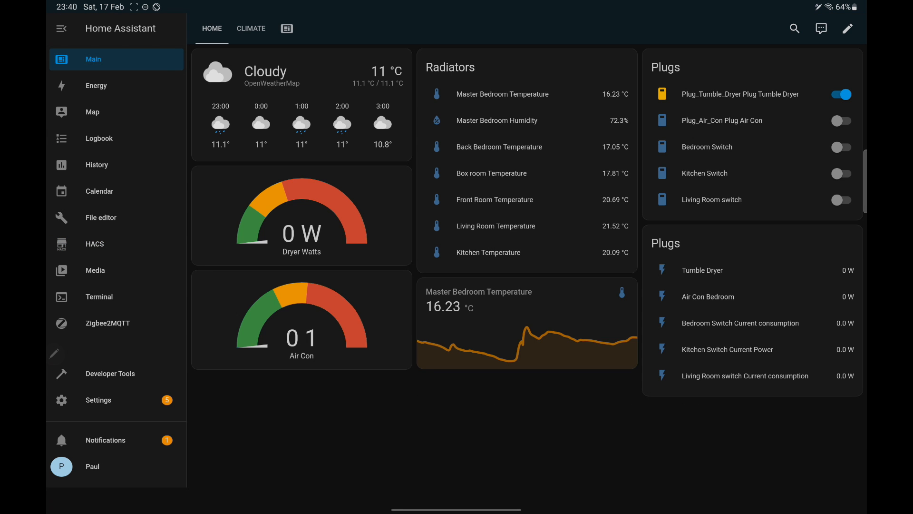
left_click(849, 29)
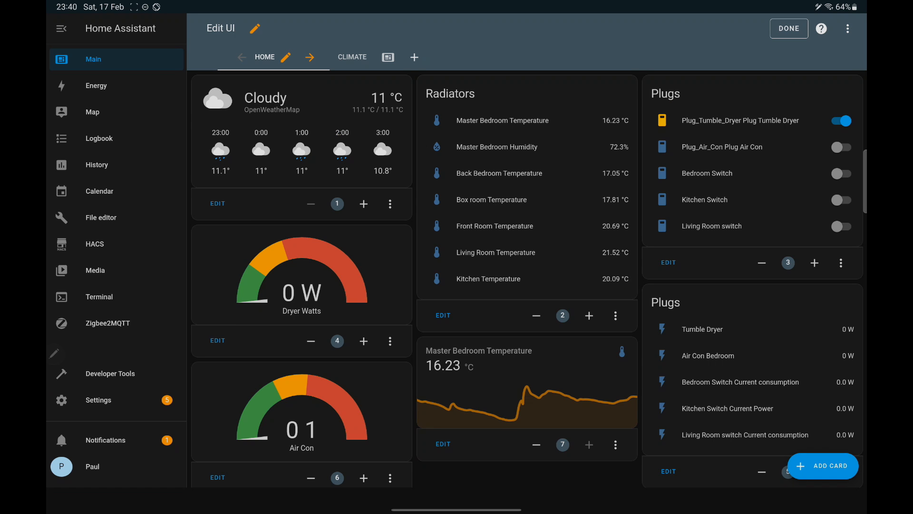
left_click(823, 466)
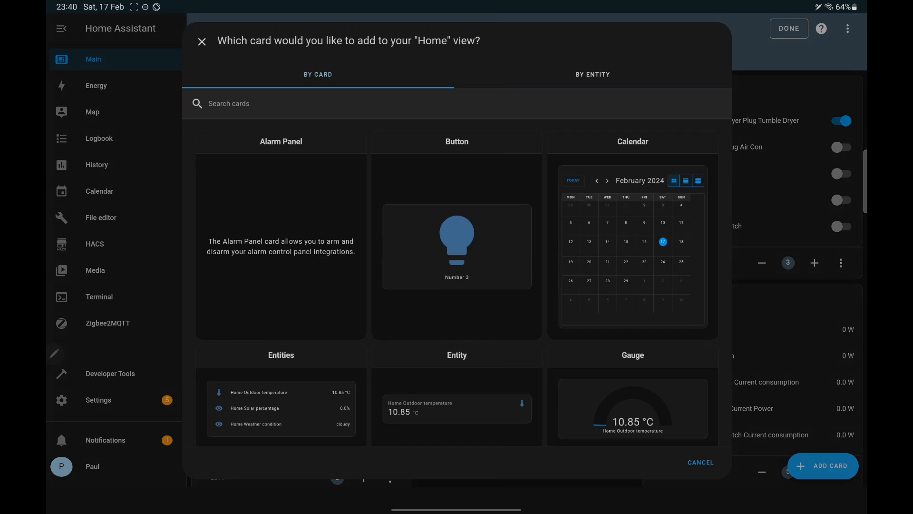
left_click(293, 104)
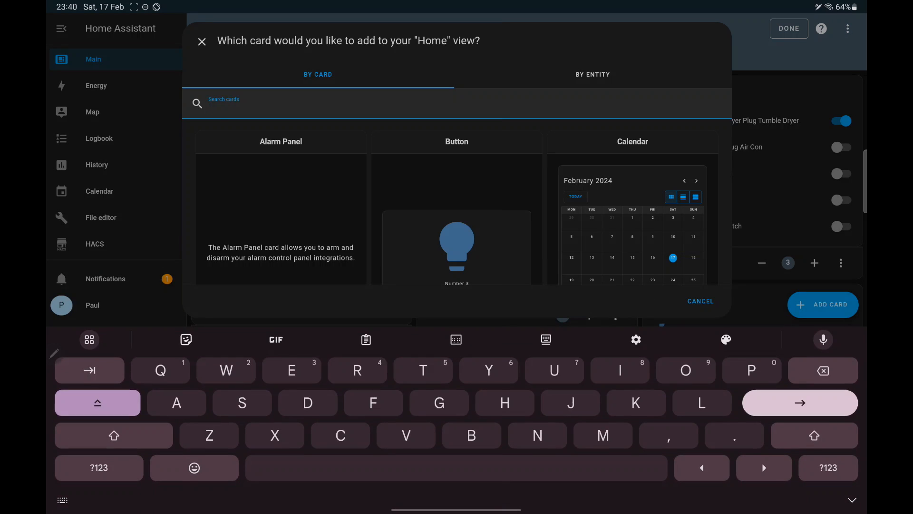
type("Clo")
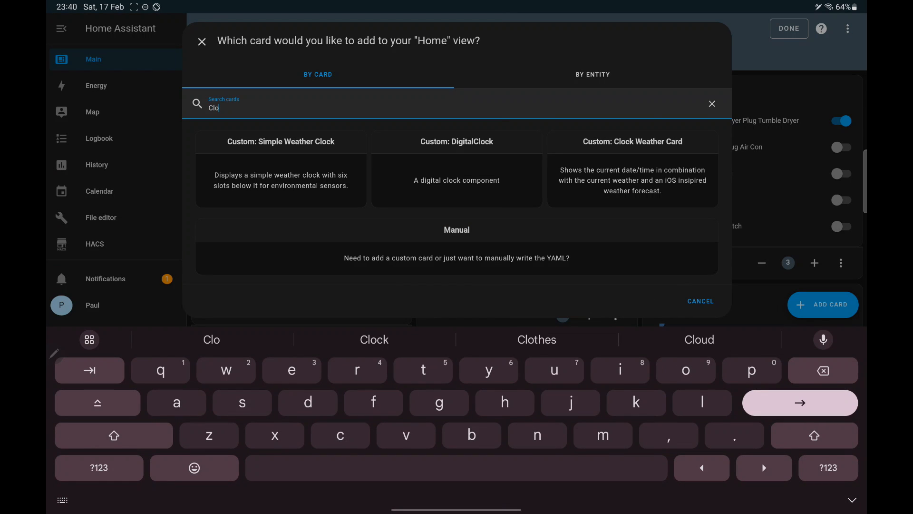
type("ck")
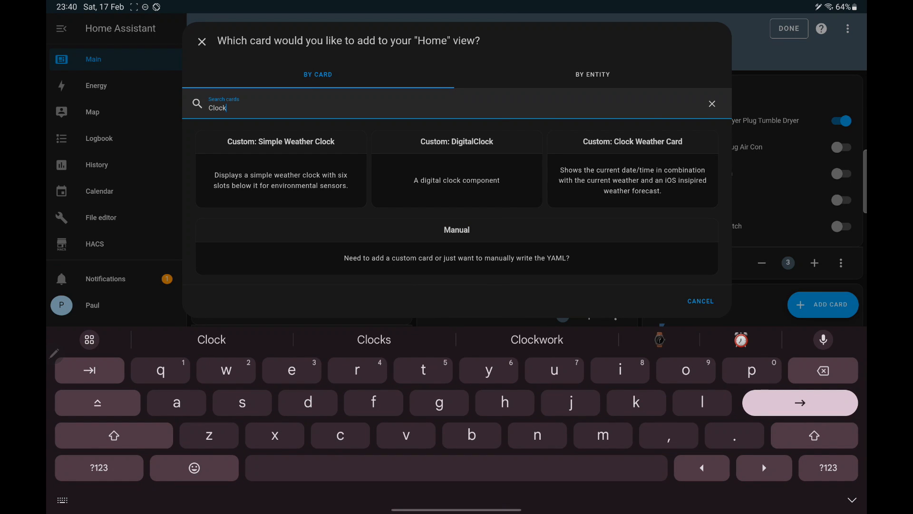
left_click(465, 182)
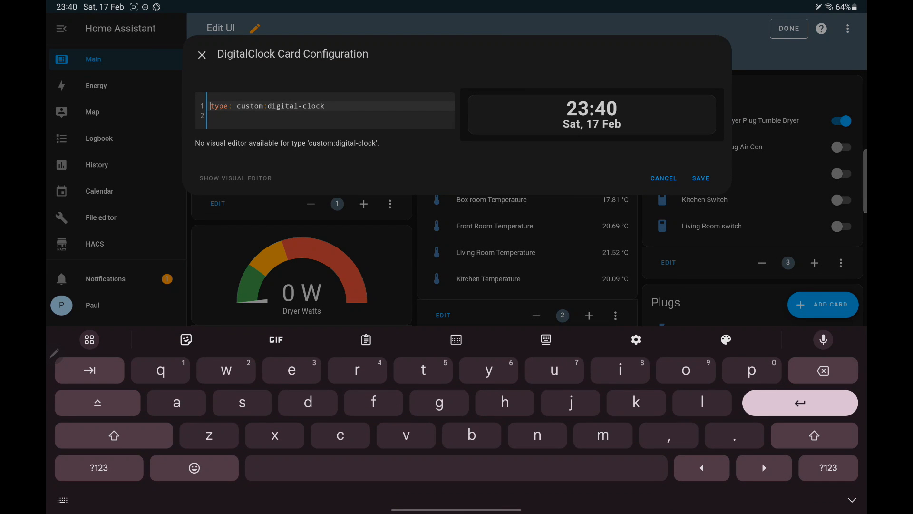
left_click(701, 178)
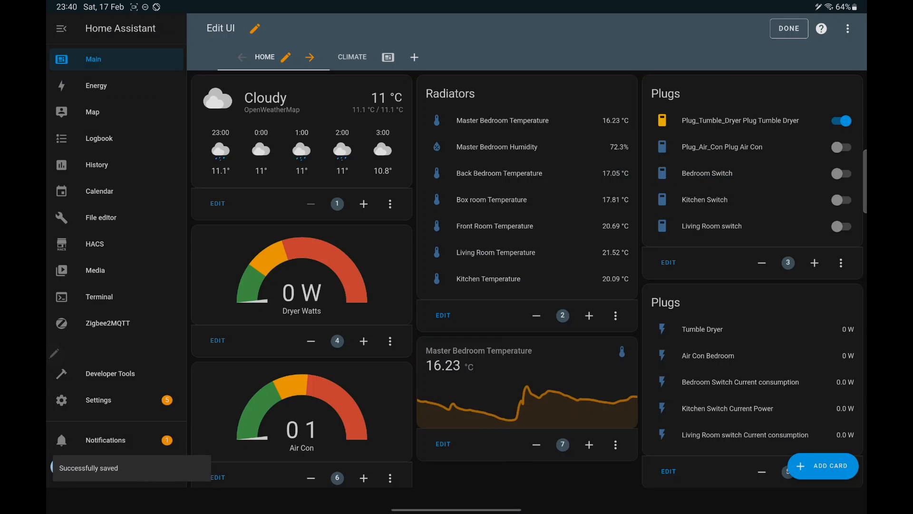
scroll(528, 285, "down", 4)
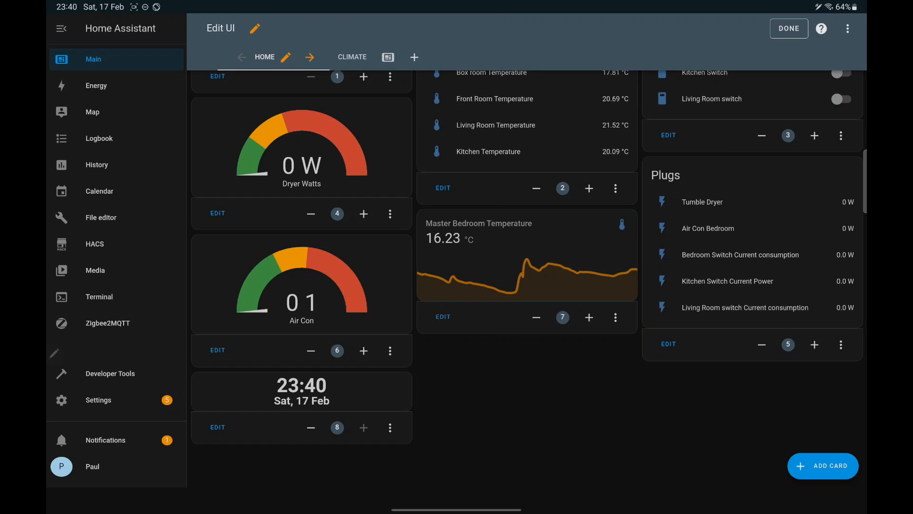
left_click(789, 28)
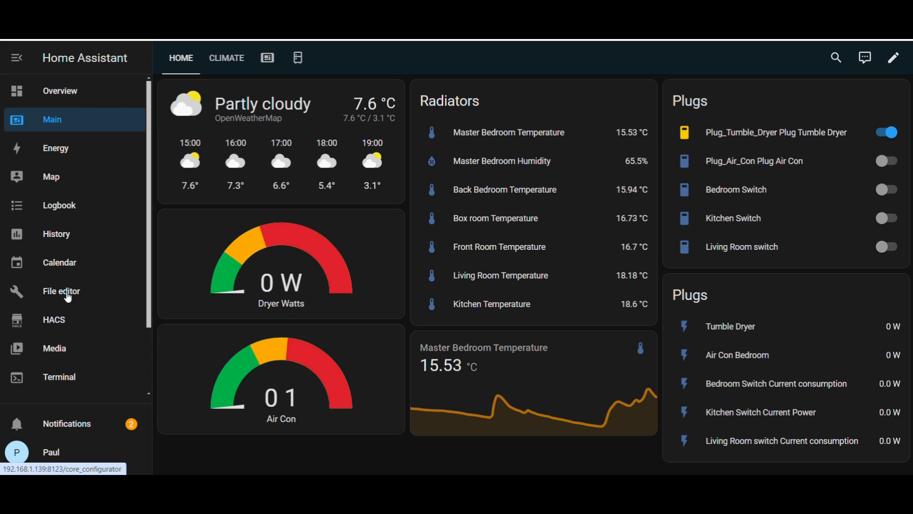
Step: Load configuration.yaml in the File editor and place the cursor on empty line 8
left_click(68, 295)
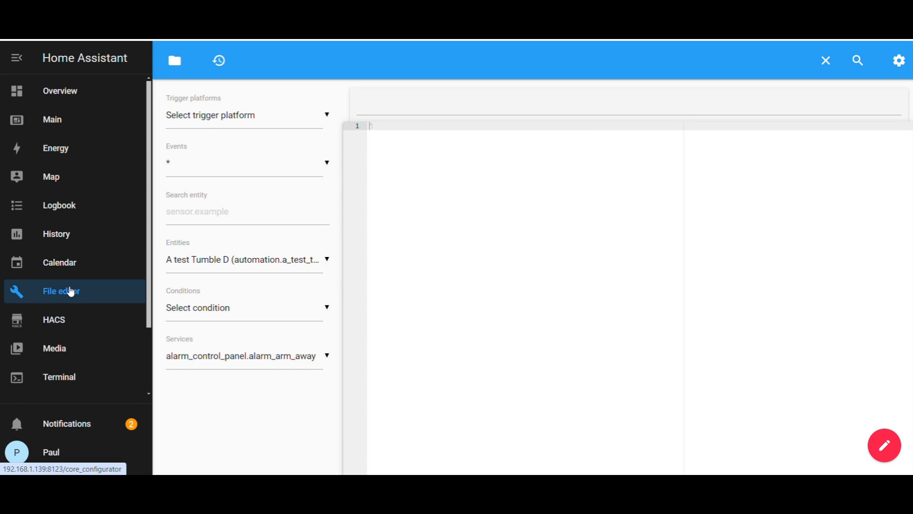
left_click(175, 62)
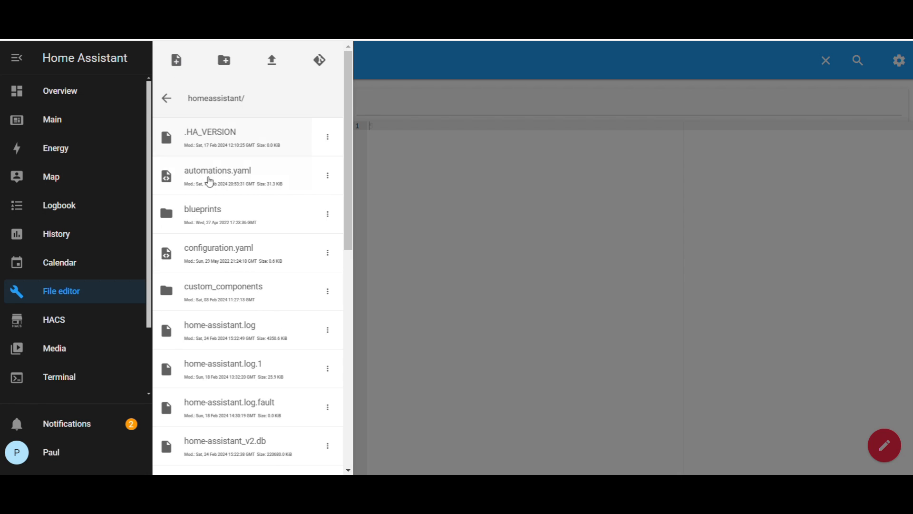
left_click(208, 260)
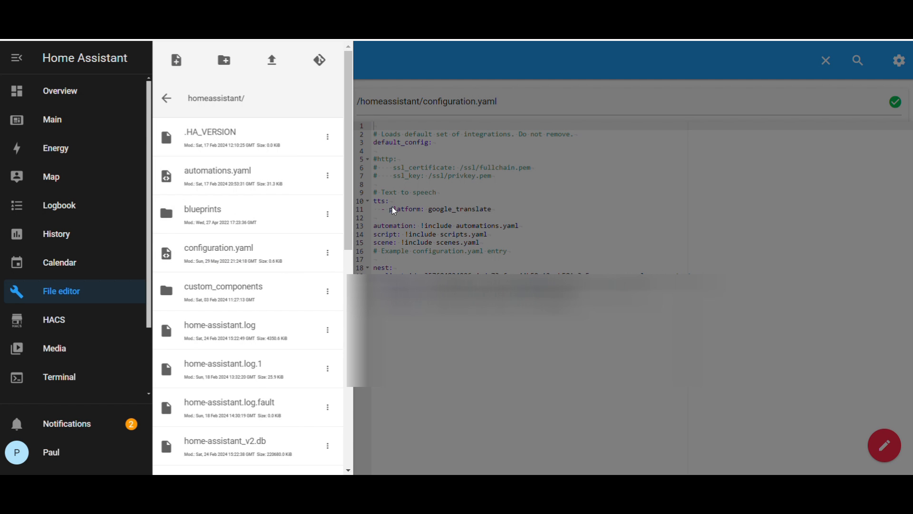
left_click(401, 221)
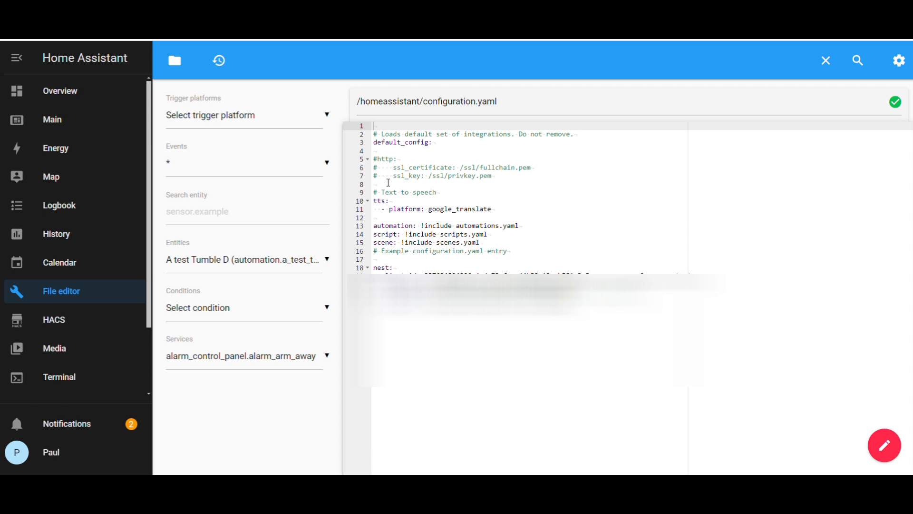
left_click(388, 183)
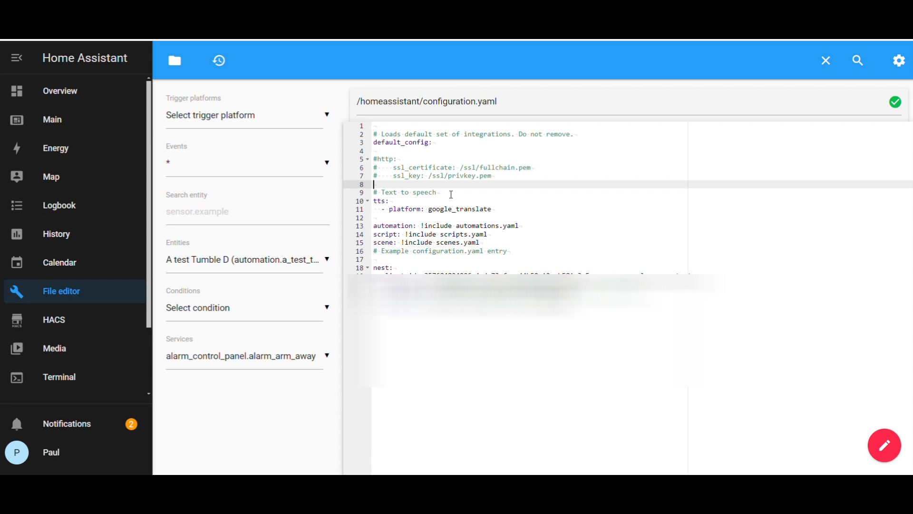
Step: Add '#Themes', 'frontend:' and 'themes: !include_dir_merge_named themes' lines, then save the file
key("Return")
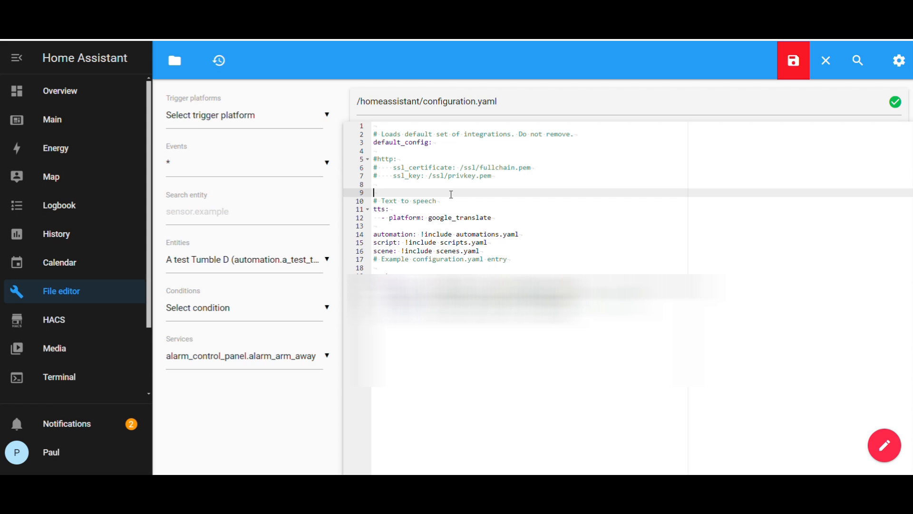
type("#")
type("Themes")
key("Return")
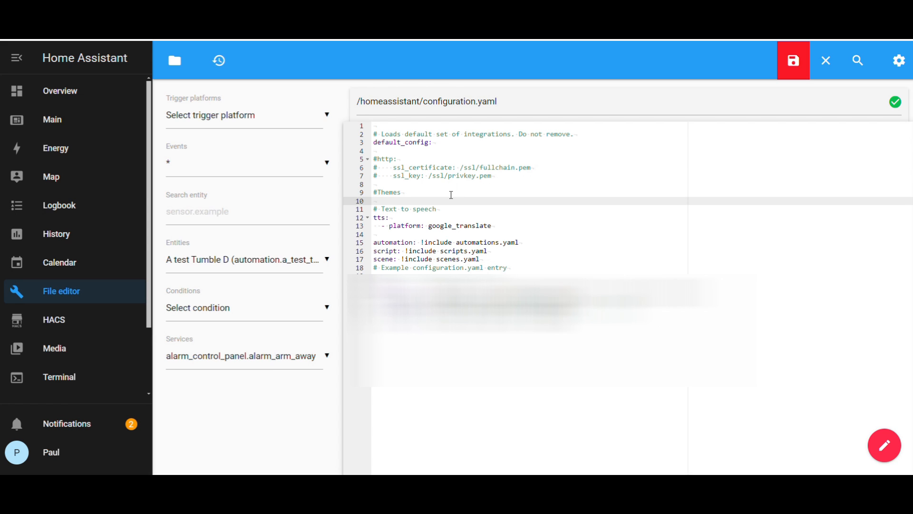
type("frontend:")
key("Return")
type("themes:")
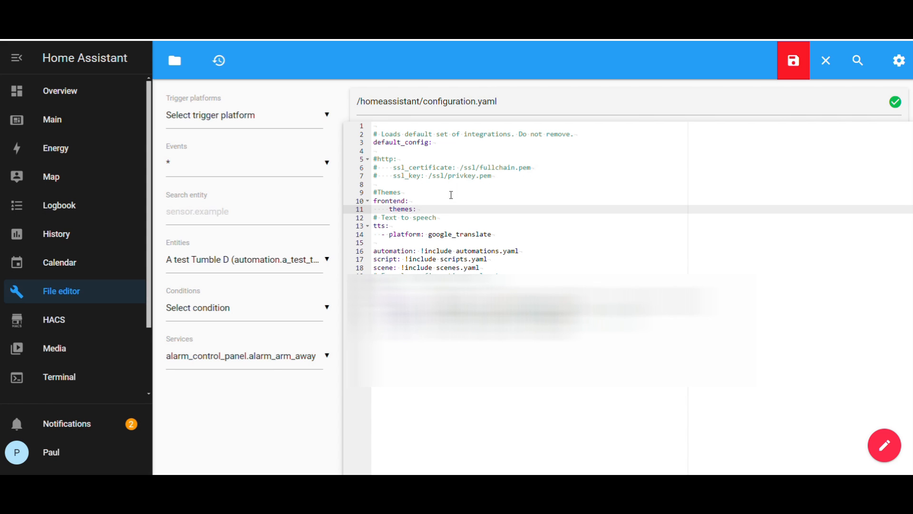
type(" !include_dir_merge_na")
type("med themes")
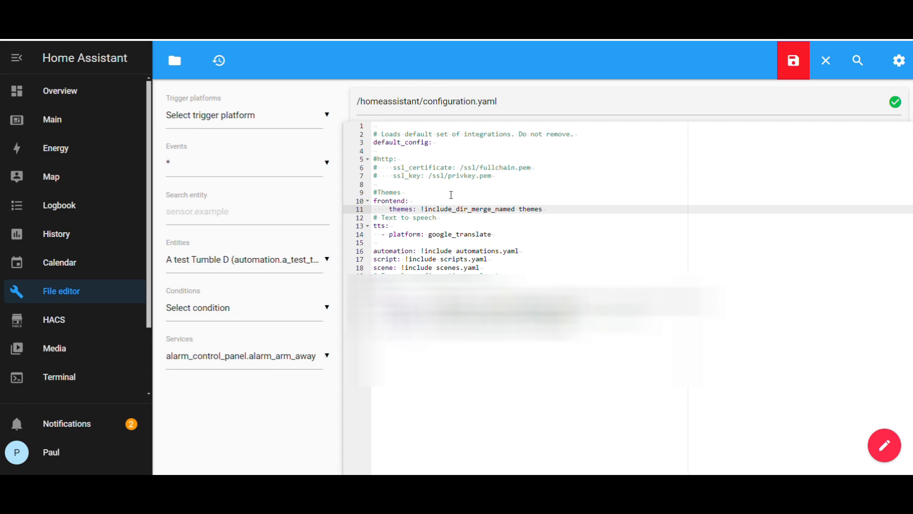
key("Return")
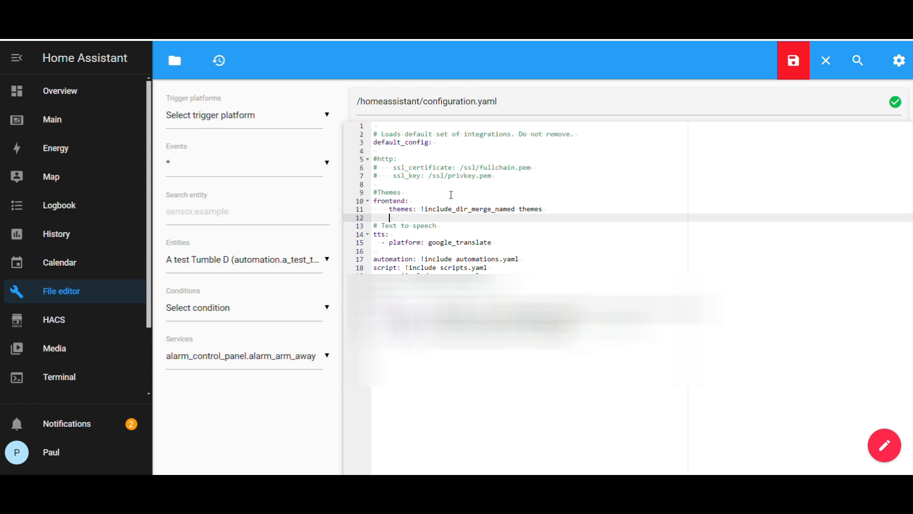
left_click(789, 63)
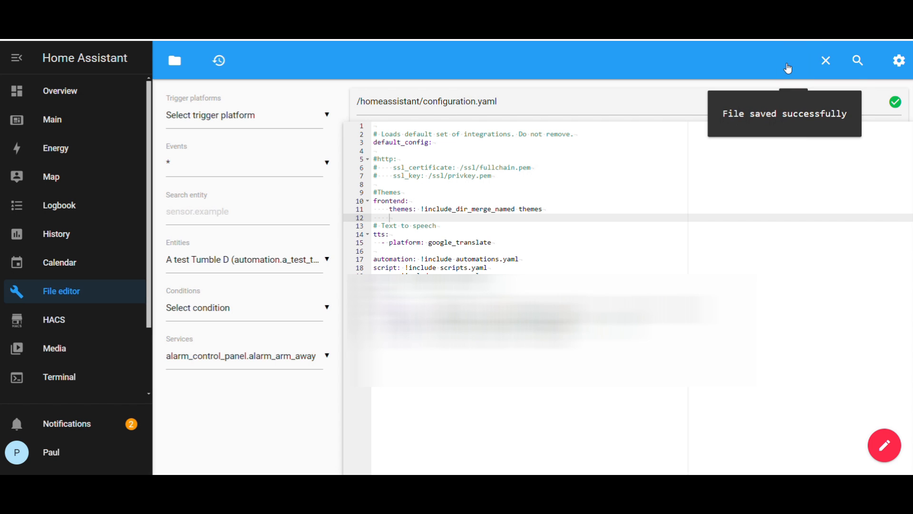
left_click(177, 62)
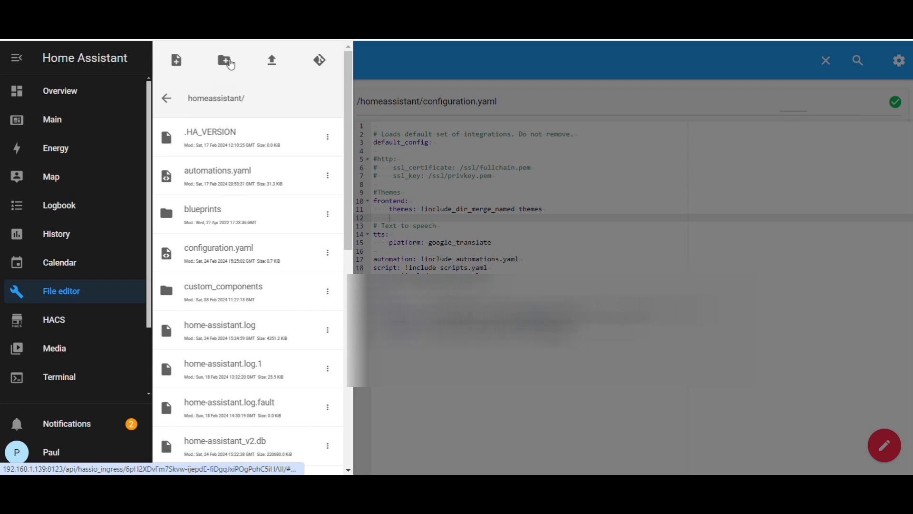
Step: Create a 'themes' folder in the config directory, then bring up the file editor's settings menu
left_click(225, 61)
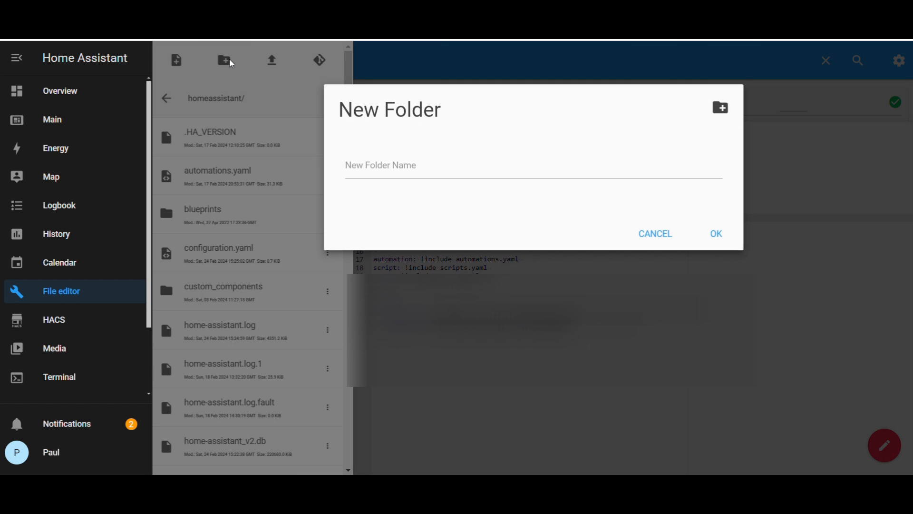
left_click(353, 165)
type("themes")
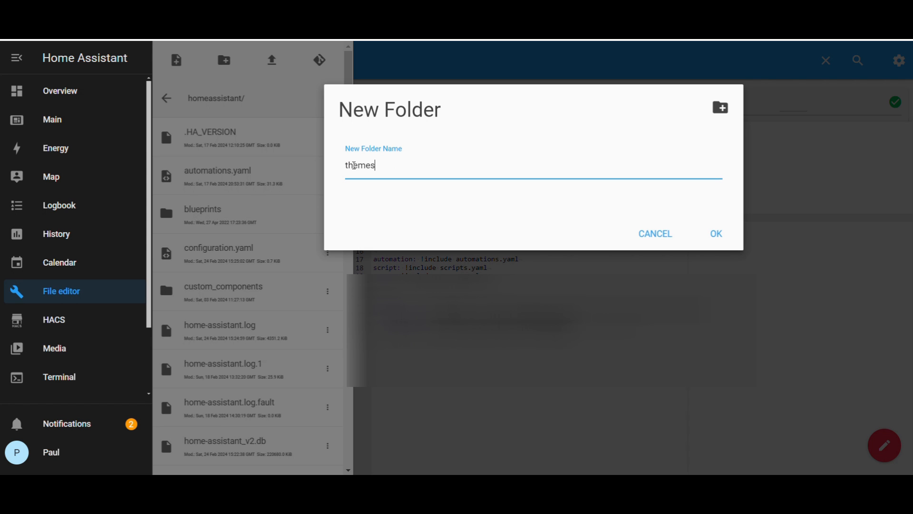
left_click(717, 234)
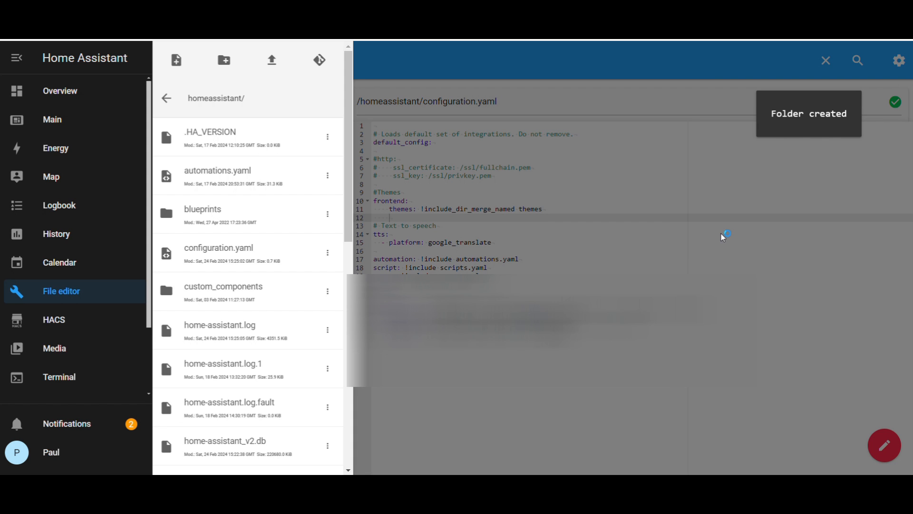
left_click(674, 155)
left_click(898, 61)
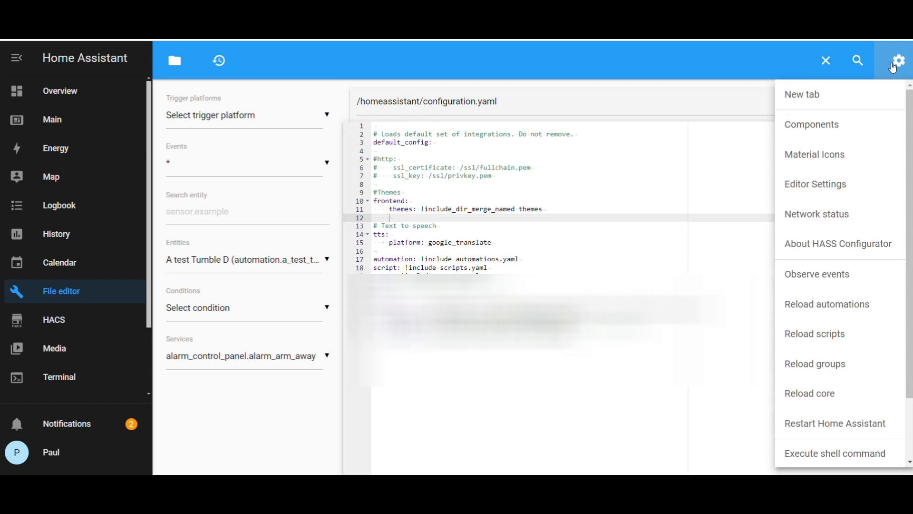
Step: Restart Home Assistant from the settings menu, confirm, then head to HACS
left_click(833, 426)
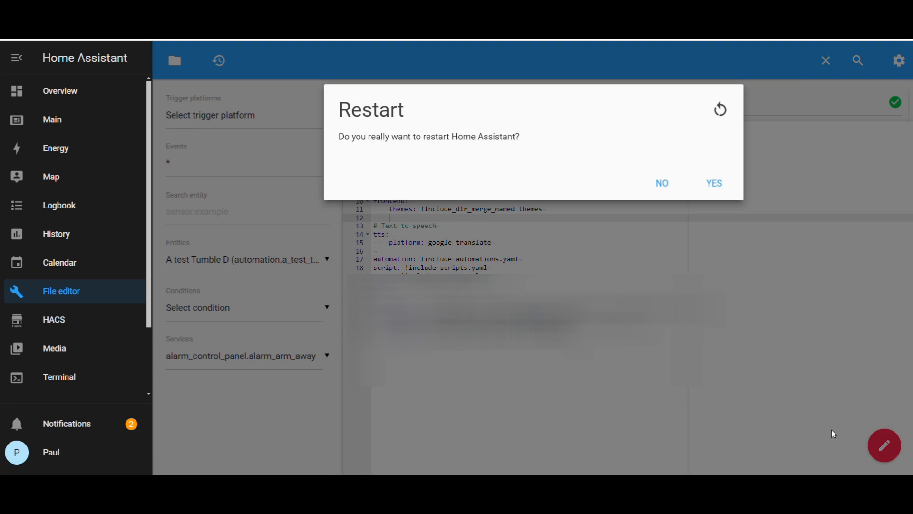
left_click(714, 182)
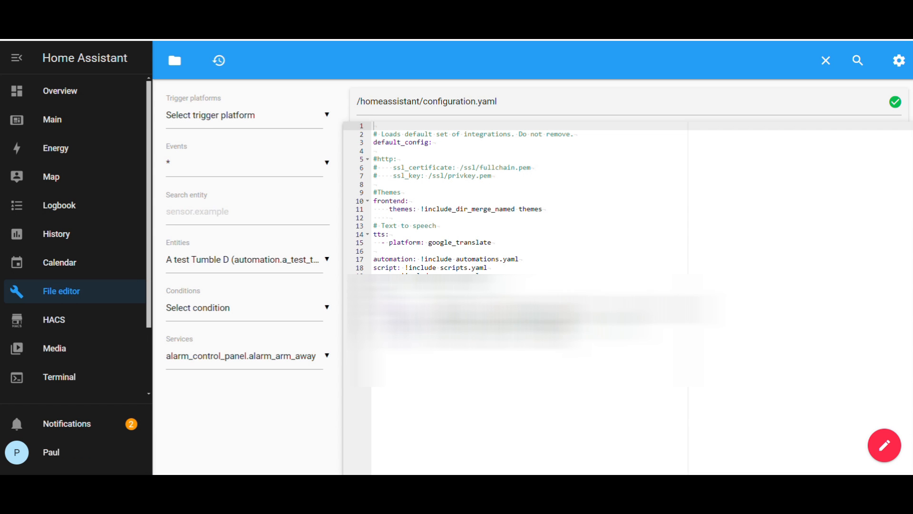
left_click(51, 323)
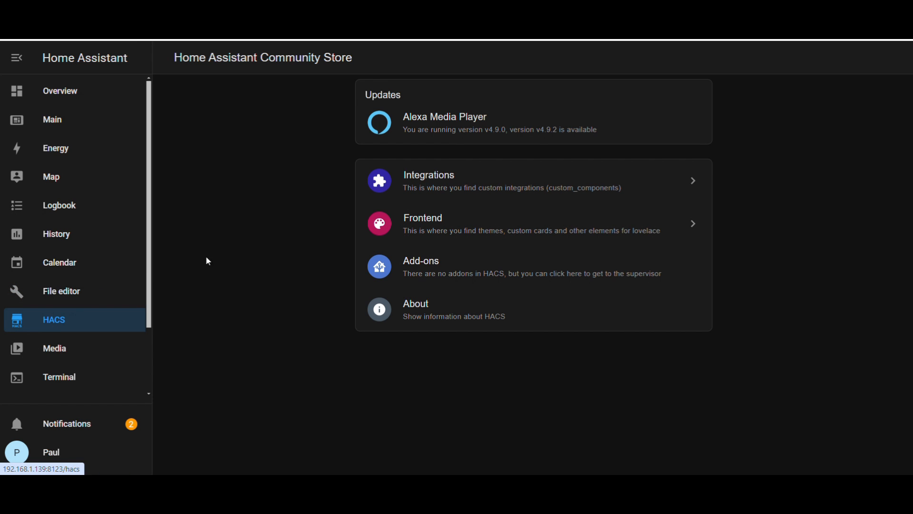
Step: Filter HACS Frontend to themes only and bring up the iOS Themes repository page
left_click(464, 223)
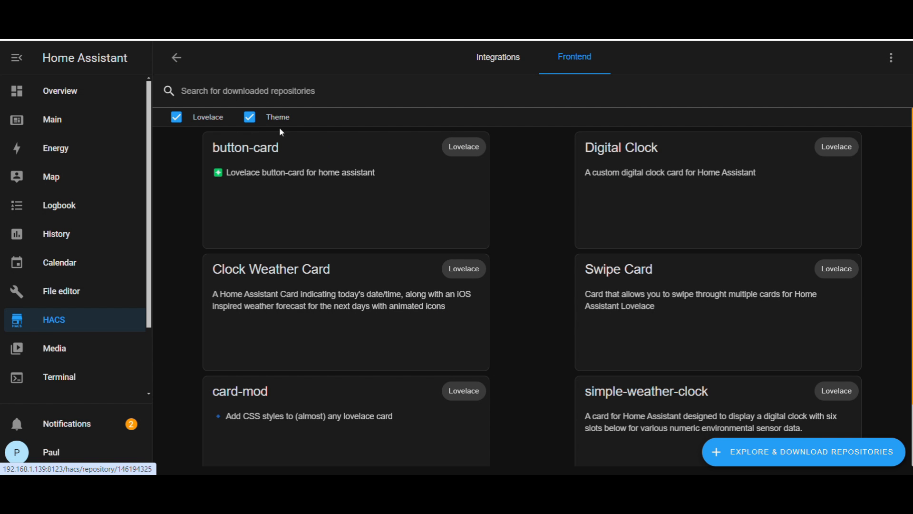
left_click(177, 117)
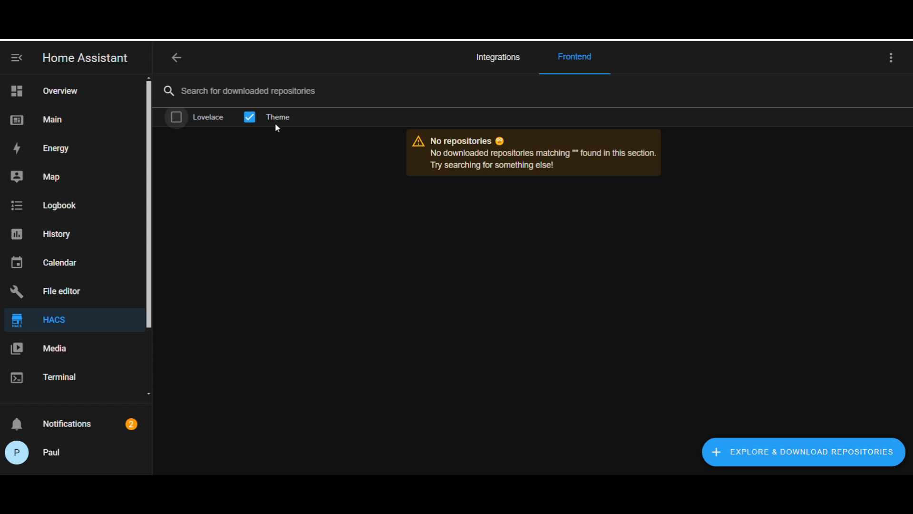
left_click(759, 456)
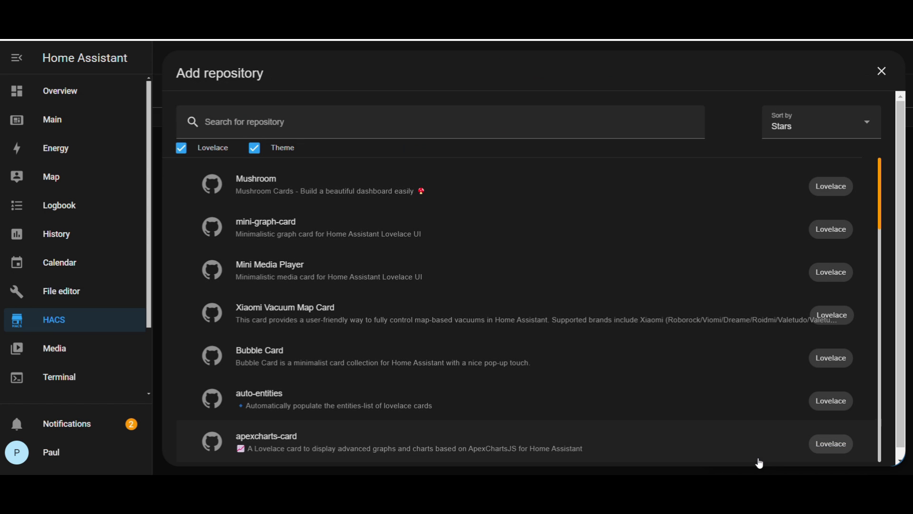
left_click(181, 148)
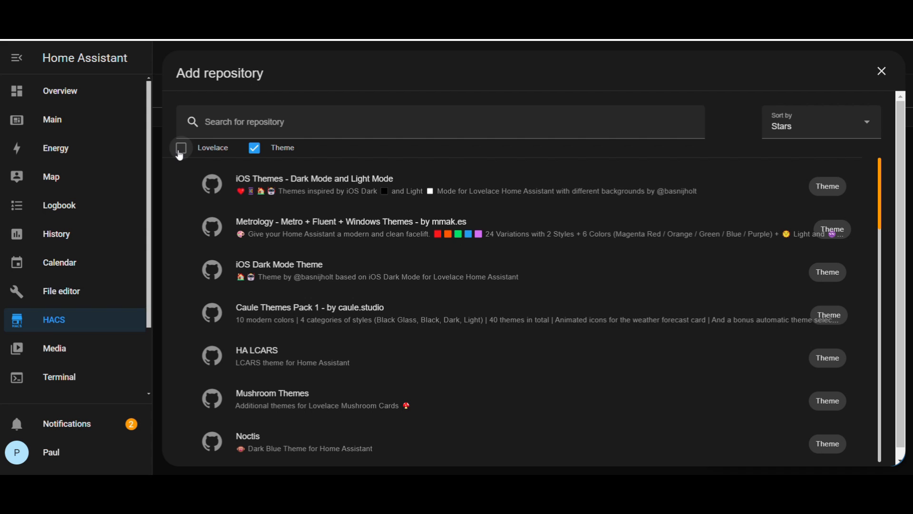
left_click(314, 192)
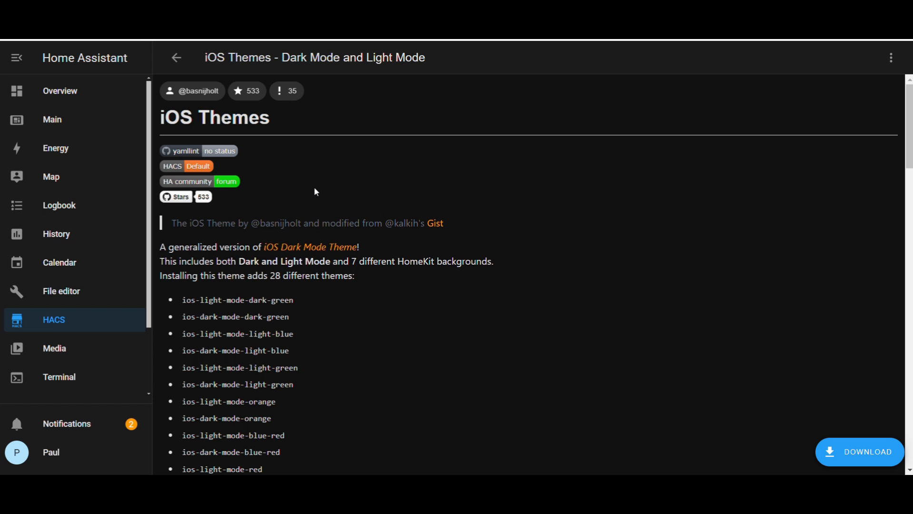
scroll(314, 191, "down", 4)
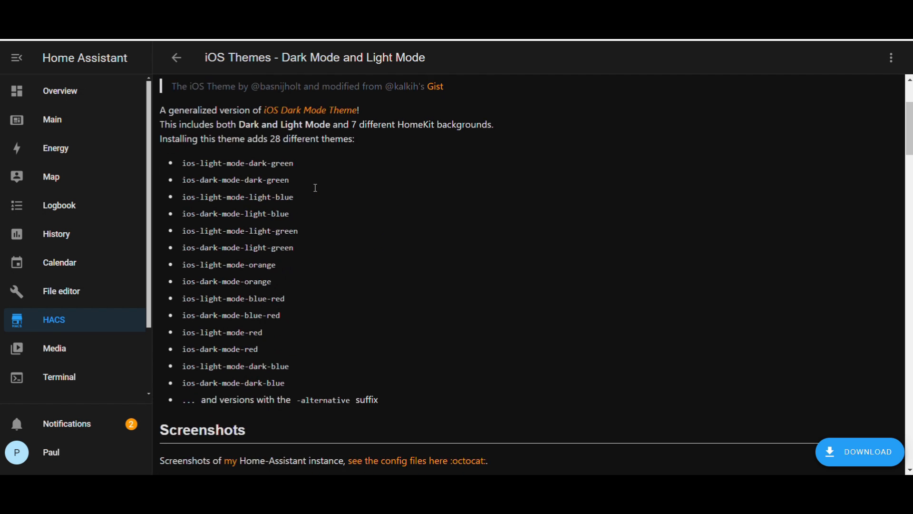
scroll(314, 191, "down", 2)
scroll(314, 188, "down", 3)
scroll(315, 188, "down", 2)
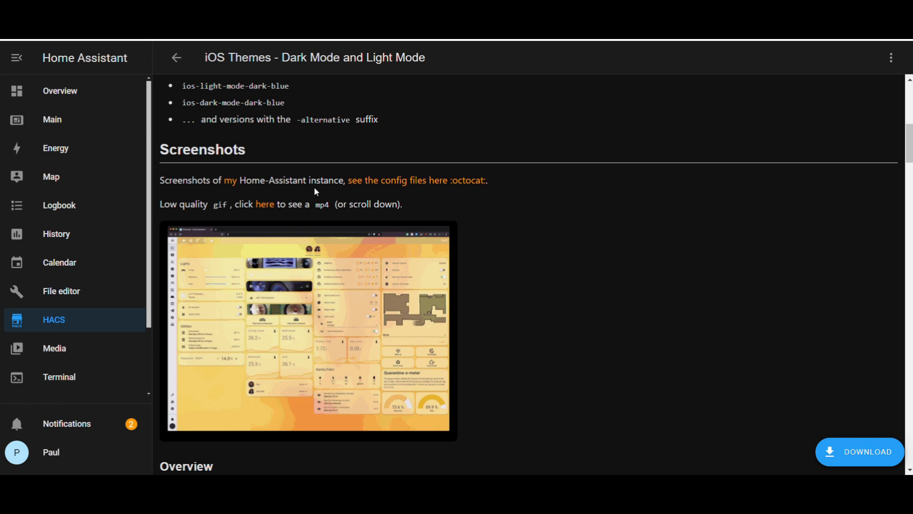
scroll(314, 186, "down", 2)
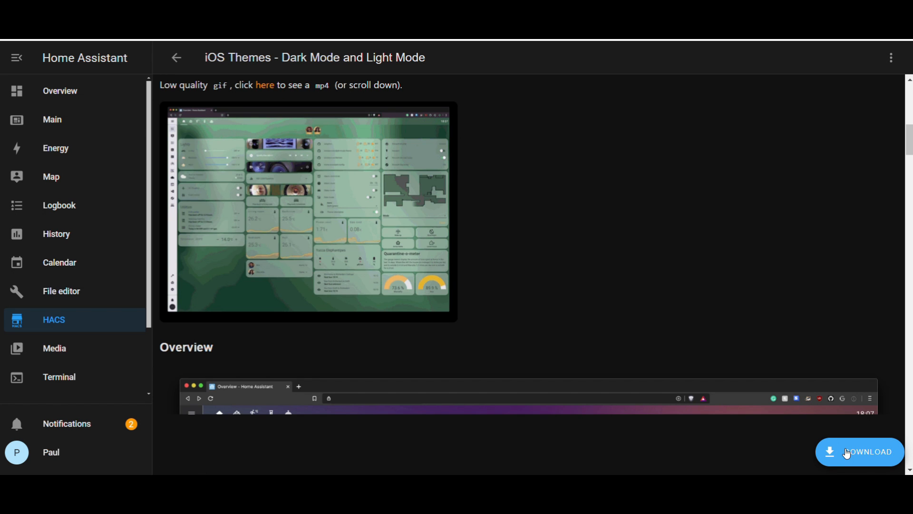
Step: Download the iOS Themes pack v2.11.0, then return to the File editor
left_click(848, 453)
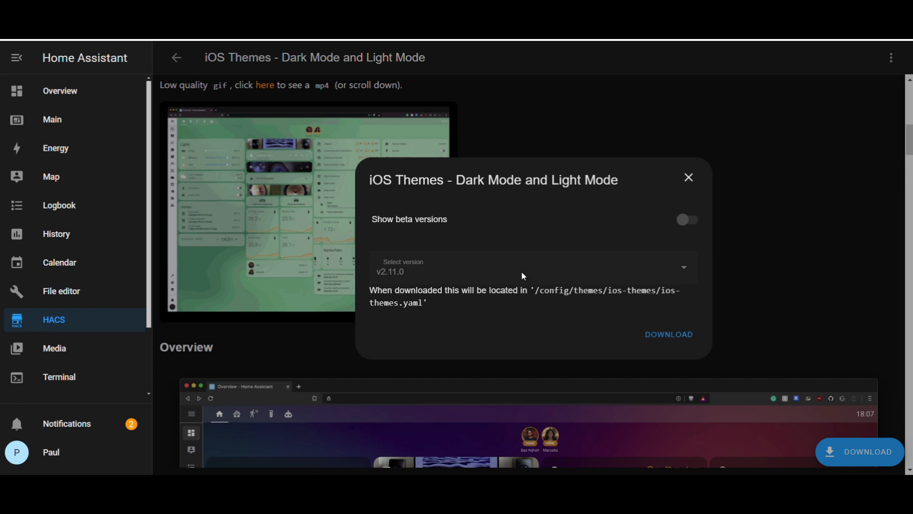
left_click(669, 334)
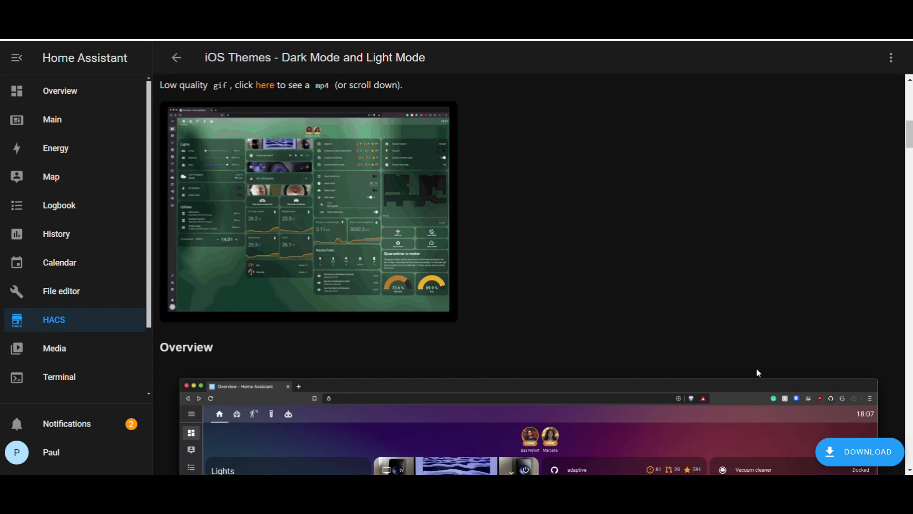
scroll(756, 367, "down", 1)
scroll(756, 368, "down", 2)
scroll(755, 368, "down", 1)
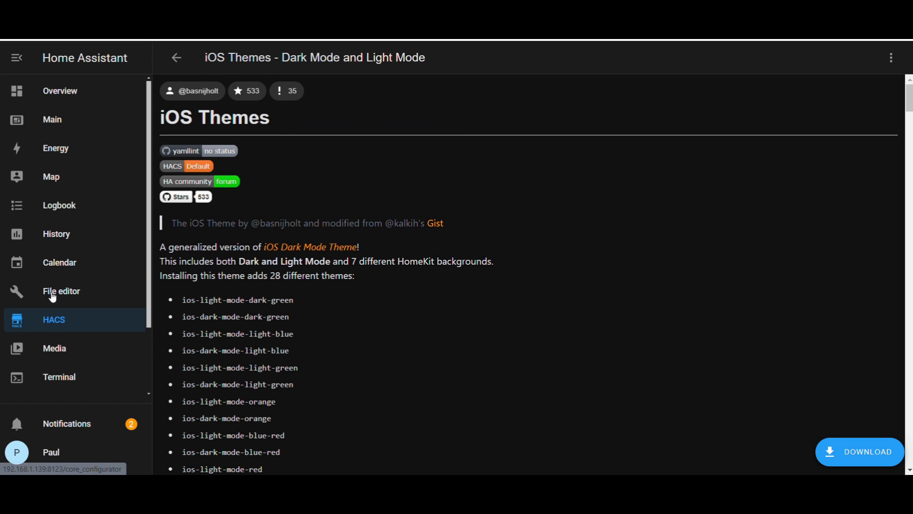
left_click(52, 292)
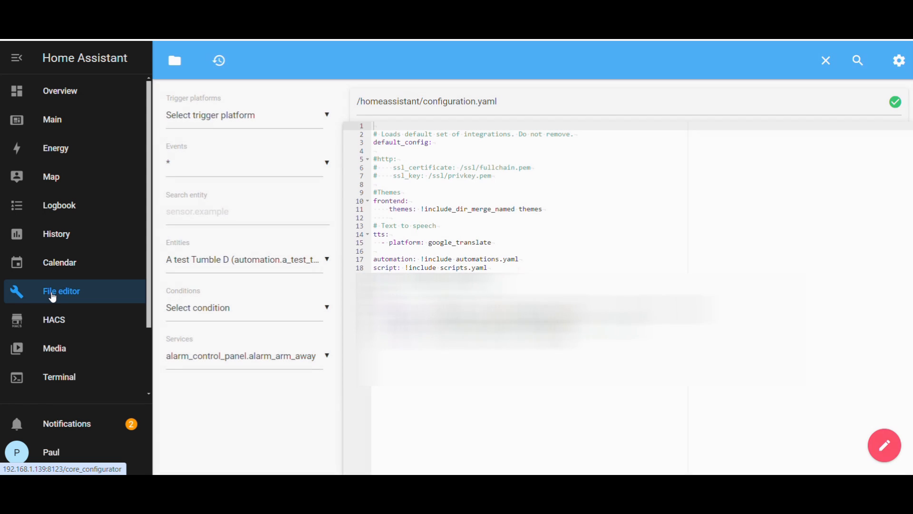
Step: Confirm the ios-themes folder and its files exist under themes, then return to the Main dashboard
left_click(175, 61)
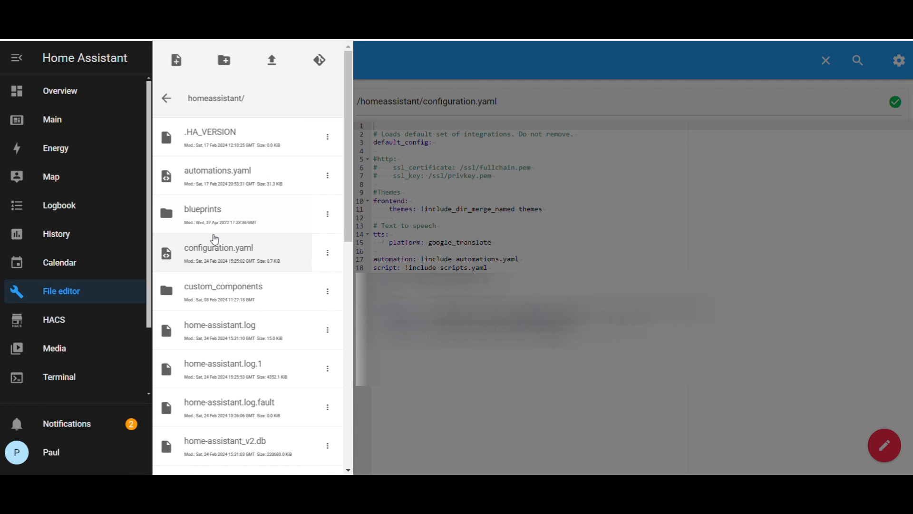
scroll(214, 238, "down", 3)
scroll(214, 239, "down", 3)
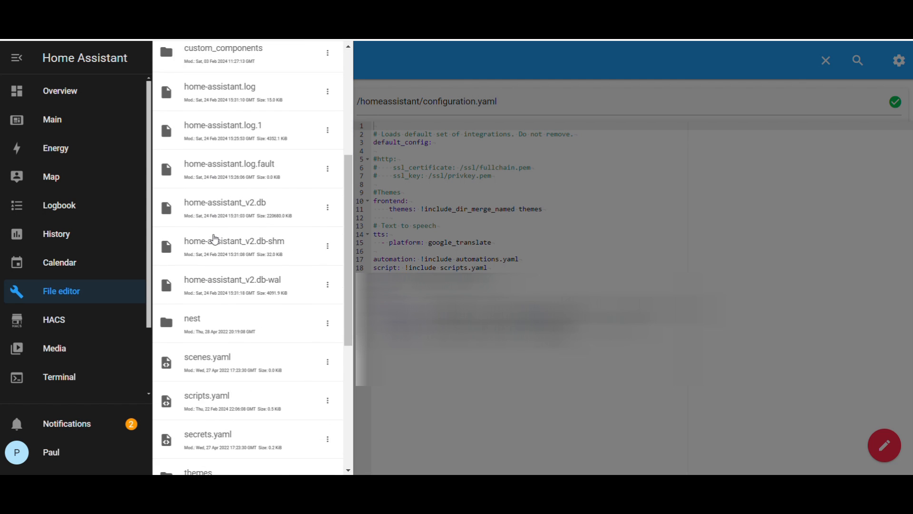
scroll(214, 239, "down", 3)
left_click(215, 352)
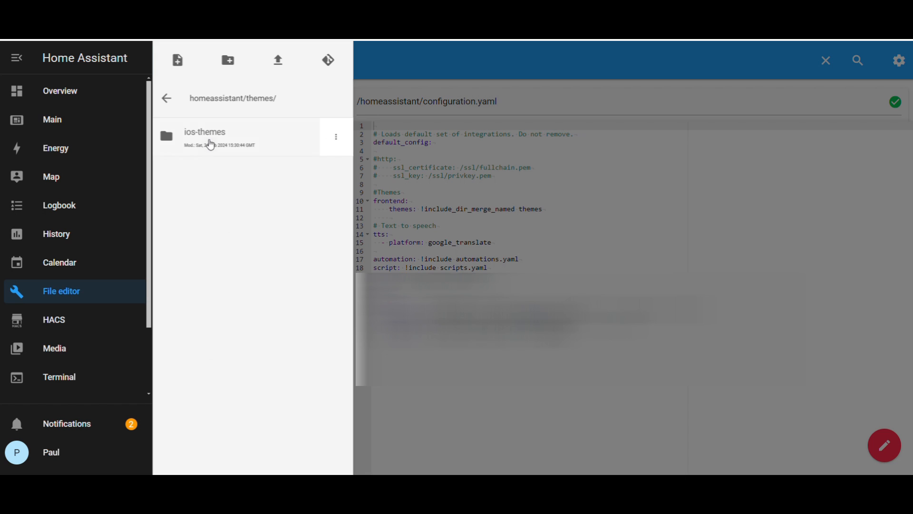
left_click(211, 137)
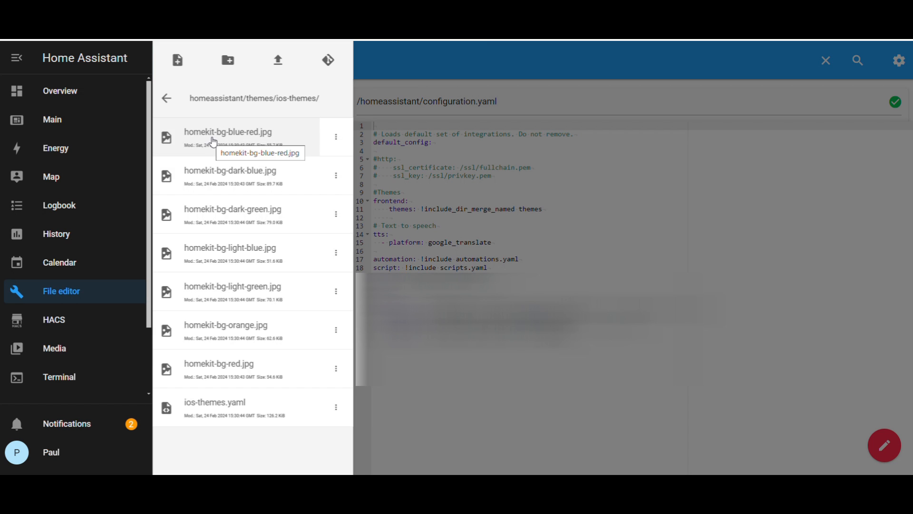
left_click(56, 121)
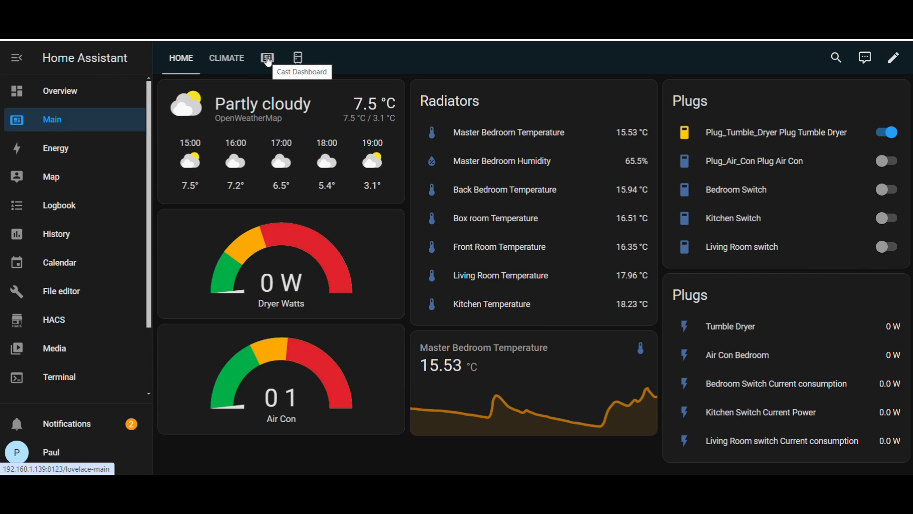
Step: Apply the ios-dark-mode-blue-red theme to the Cast Dashboard view and save it
left_click(268, 58)
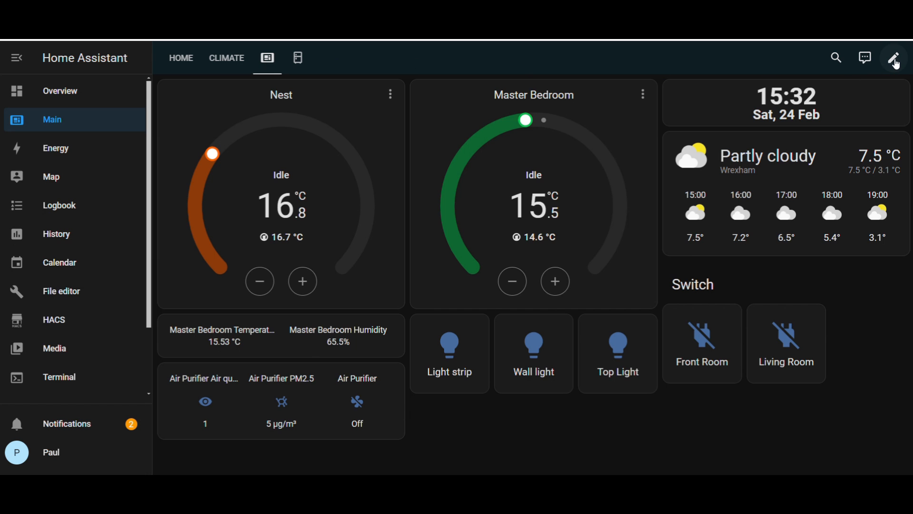
left_click(894, 58)
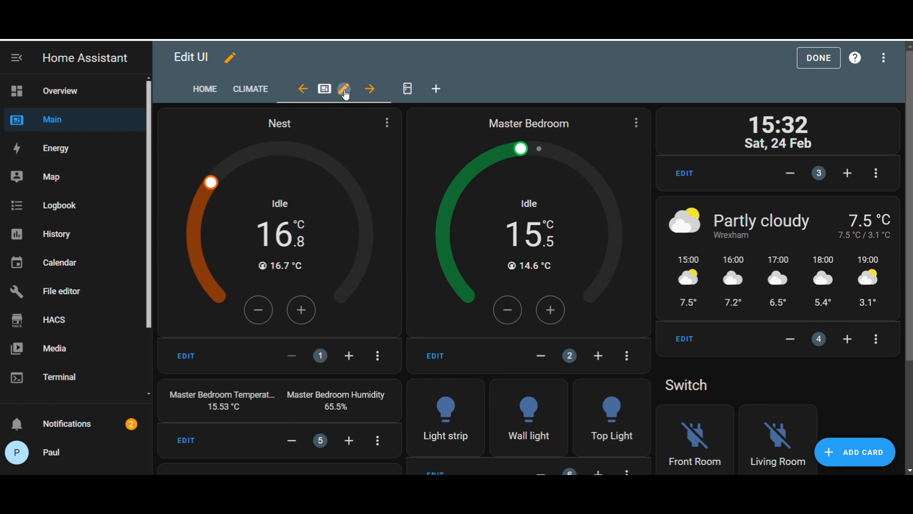
left_click(345, 91)
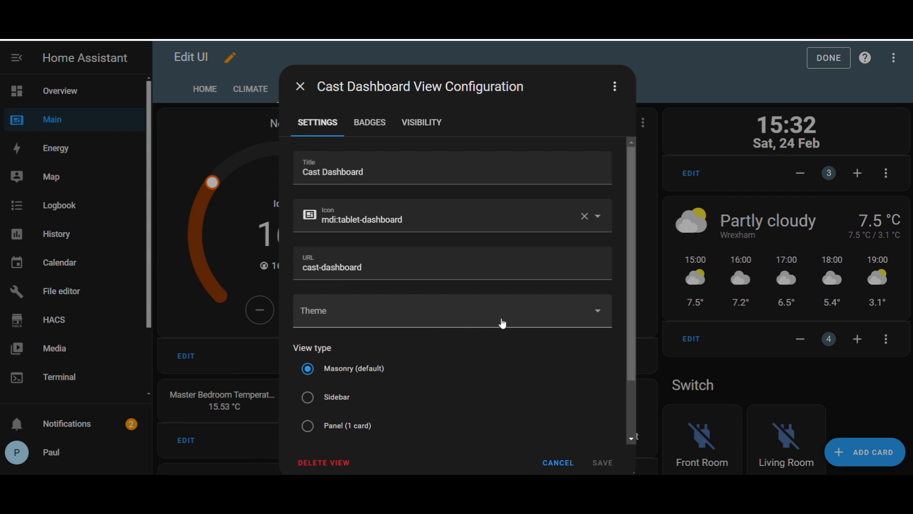
left_click(598, 311)
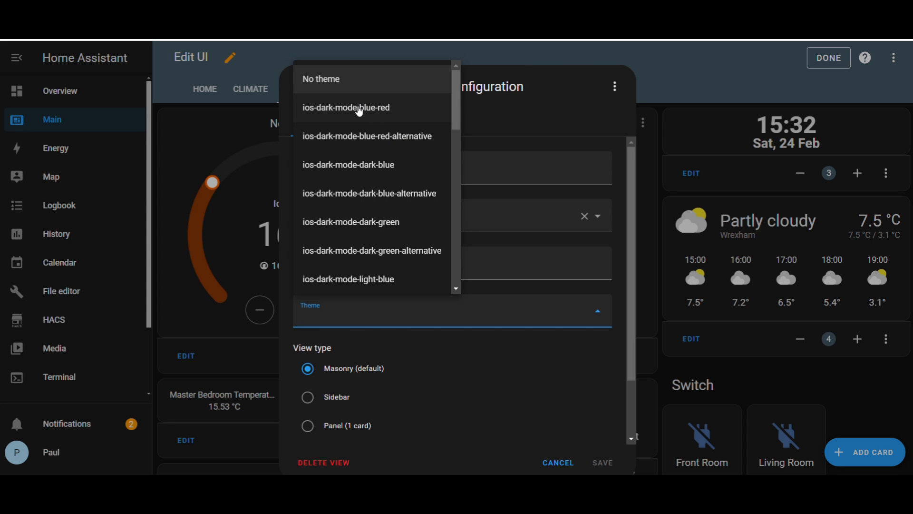
left_click(359, 110)
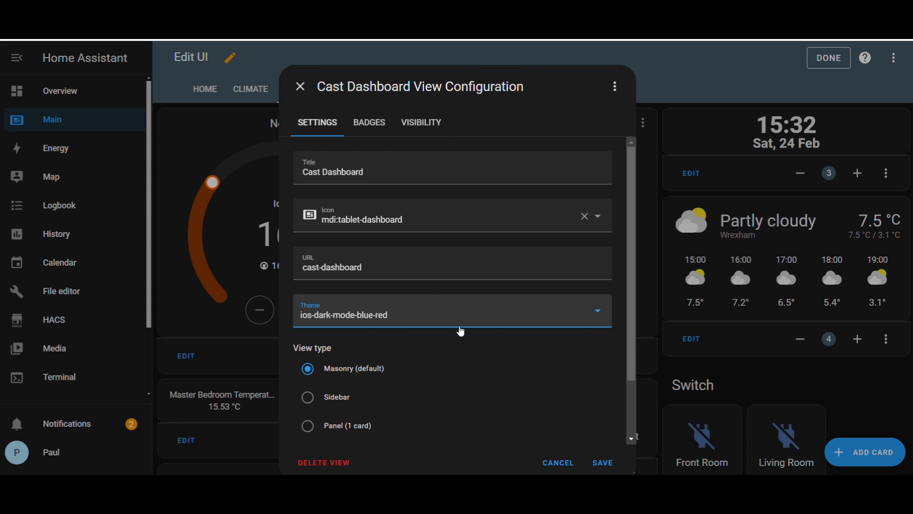
left_click(602, 463)
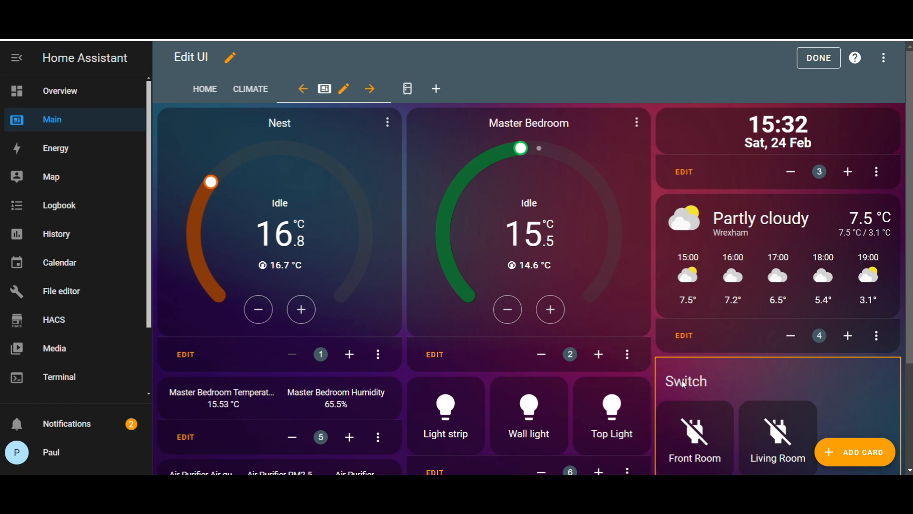
Step: Try the ios-dark-mode-light-blue theme on the Cast Dashboard view and save it
left_click(344, 89)
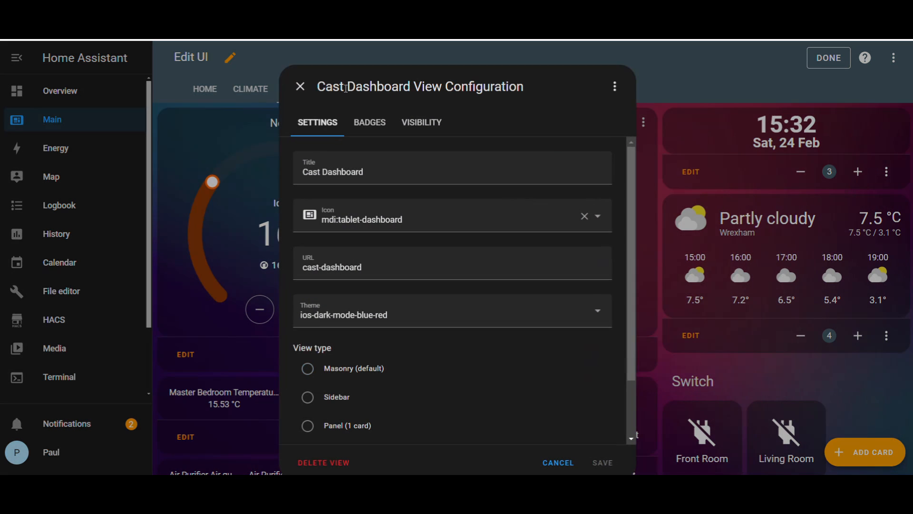
left_click(599, 315)
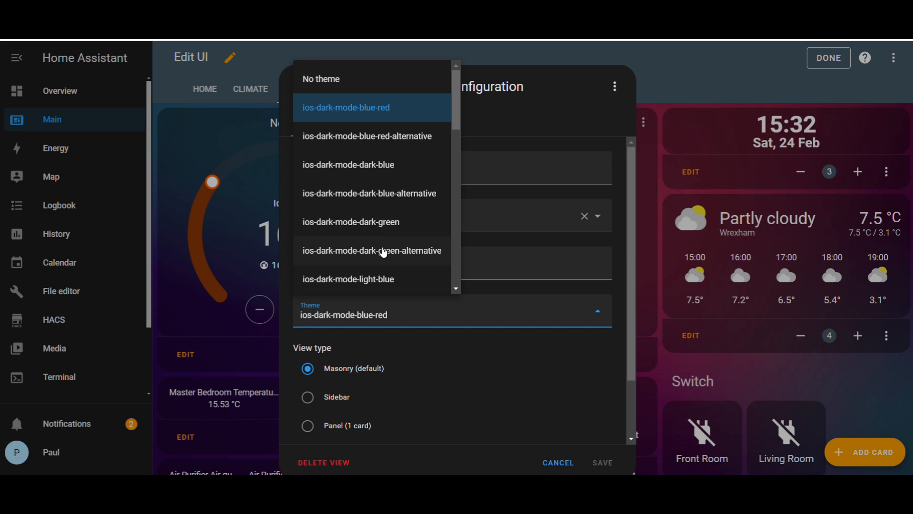
left_click(376, 279)
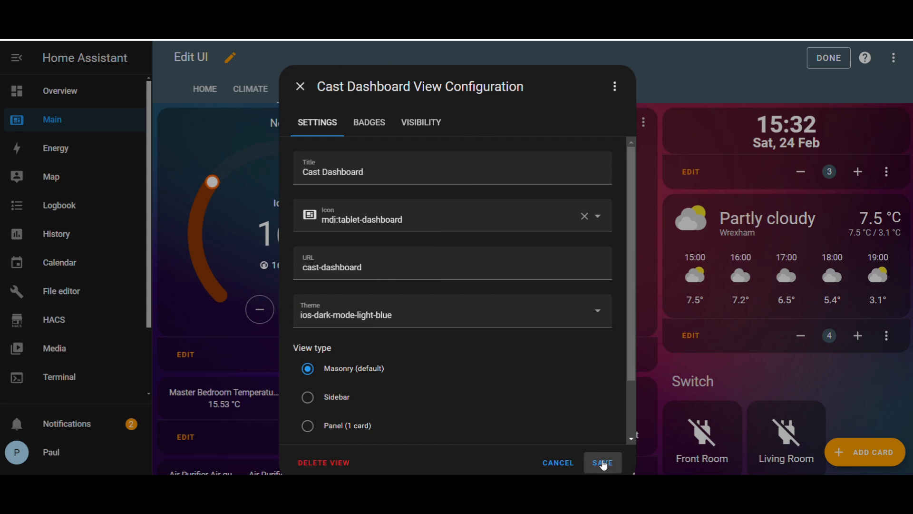
left_click(602, 462)
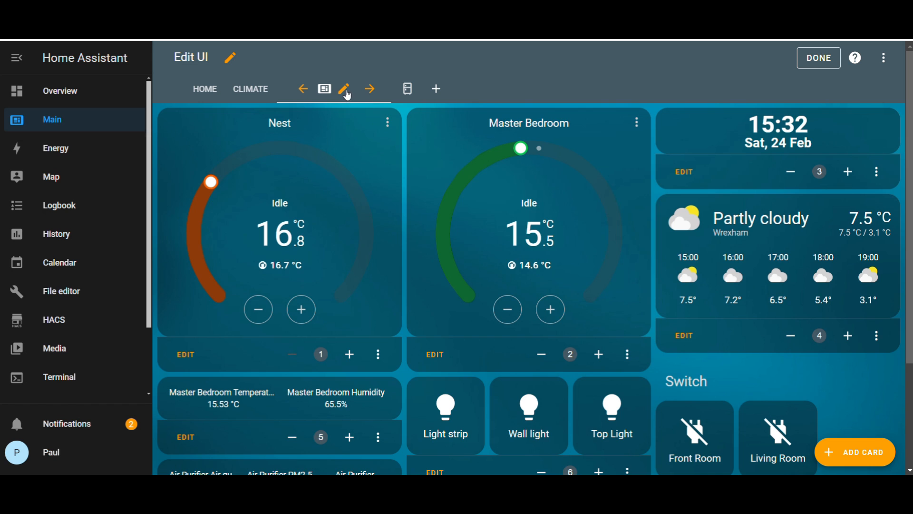
Step: Clear the Cast Dashboard view back to No theme and save it
left_click(344, 89)
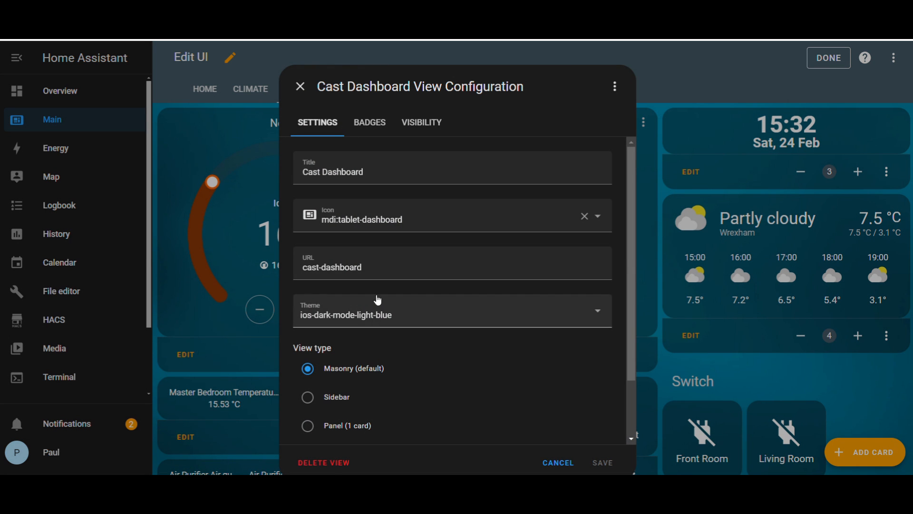
left_click(385, 314)
left_click(328, 79)
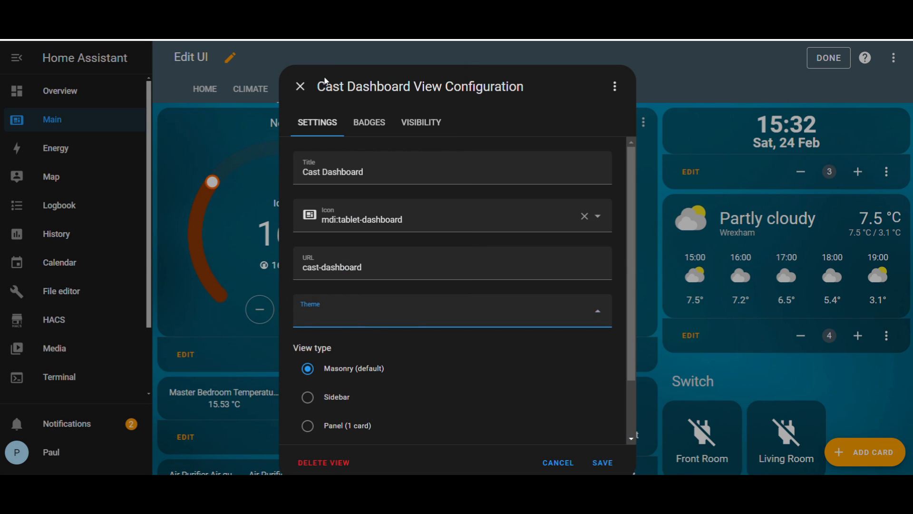
left_click(602, 463)
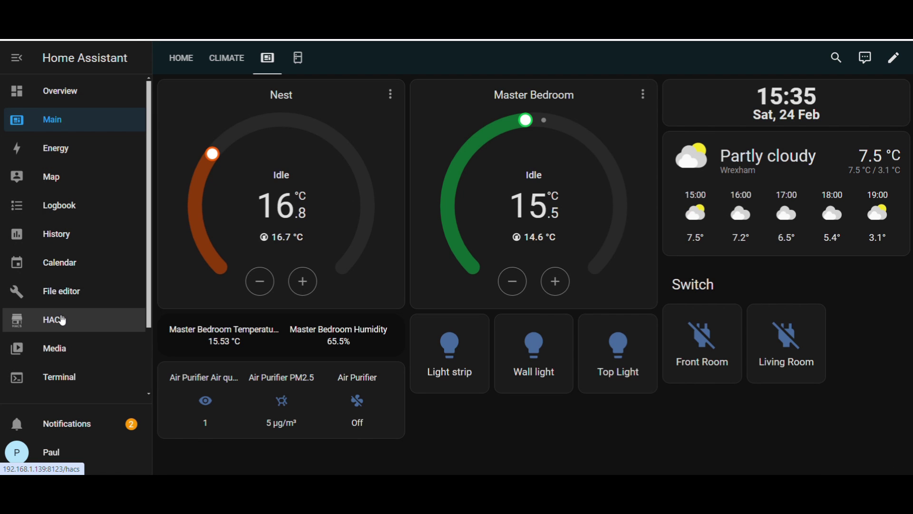
Step: Go to the HACS Frontend section listing theme repositories
left_click(54, 319)
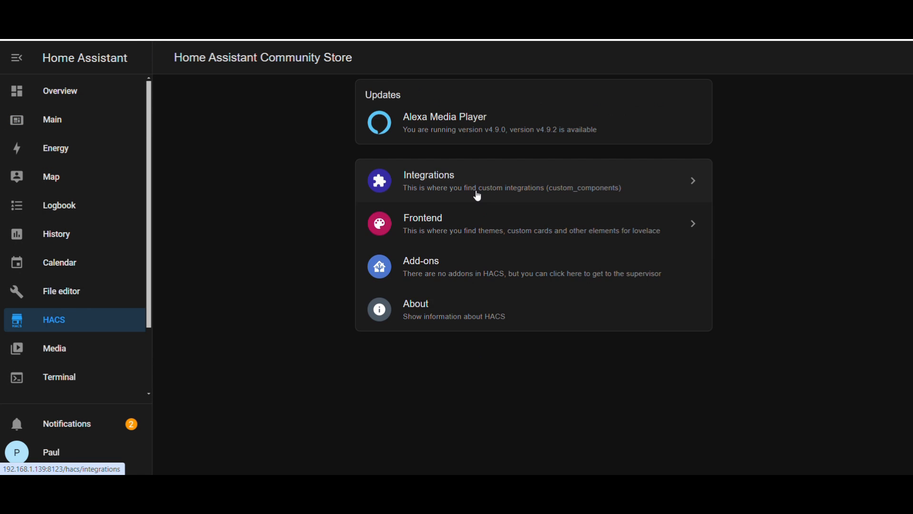
left_click(438, 223)
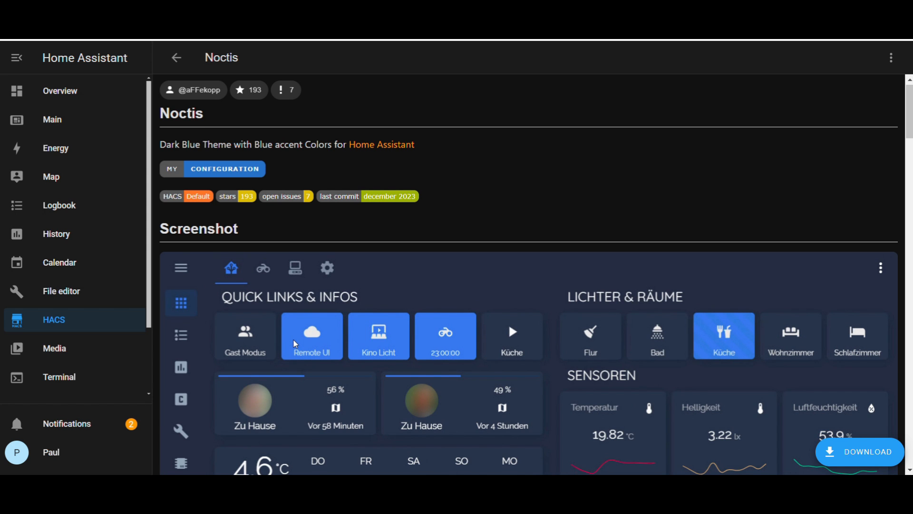
scroll(294, 340, "down", 4)
scroll(293, 340, "down", 2)
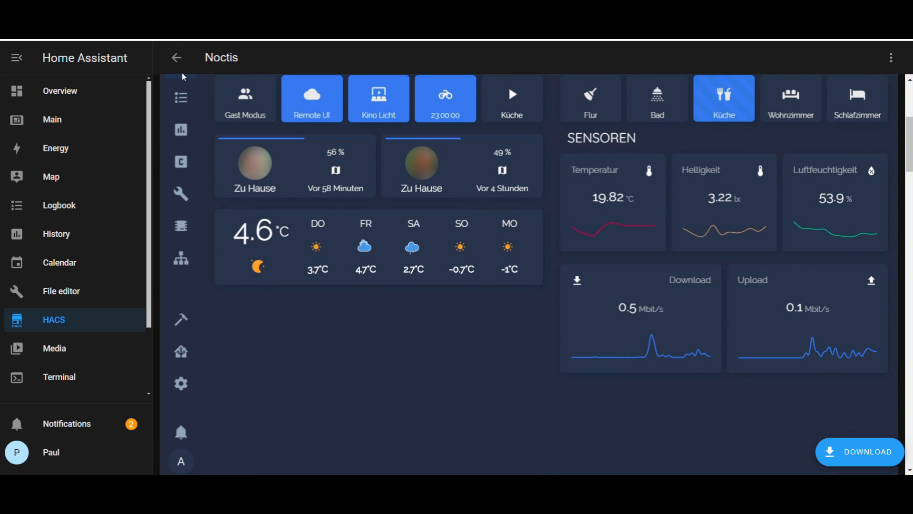
Step: Browse the Synthwave Hass and Google Dark Theme repository pages from the theme list
left_click(177, 58)
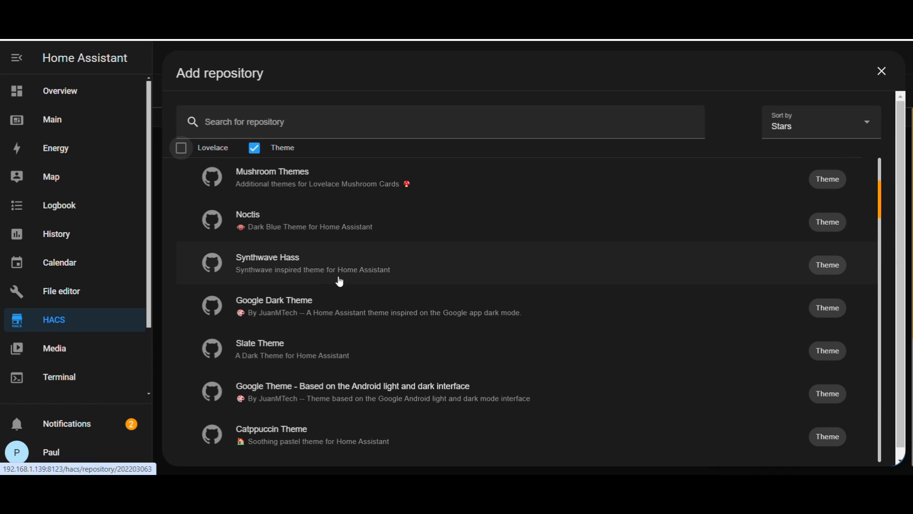
left_click(266, 261)
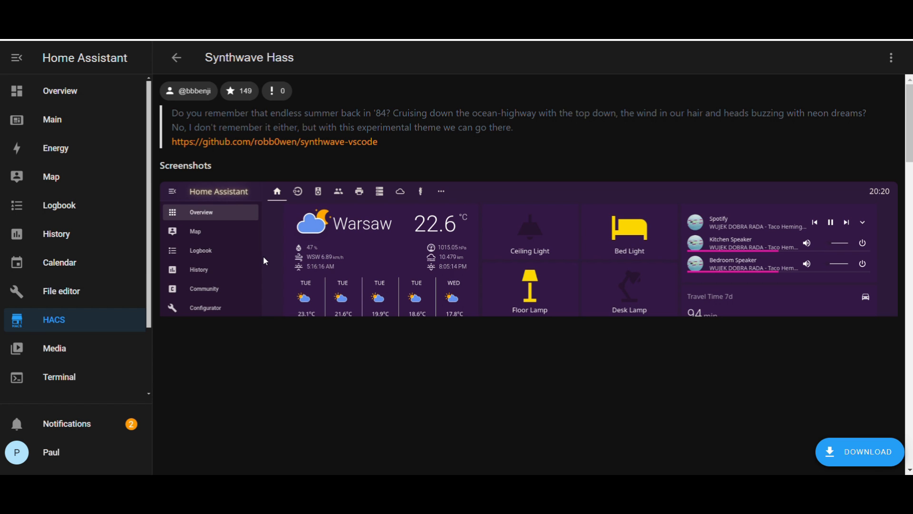
scroll(263, 256, "down", 3)
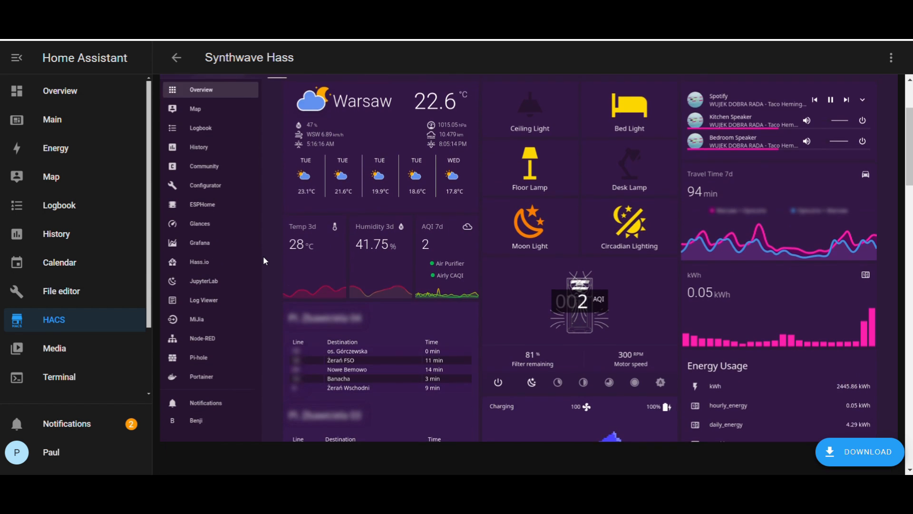
scroll(264, 256, "down", 3)
scroll(264, 256, "down", 2)
scroll(264, 257, "down", 3)
scroll(263, 256, "down", 3)
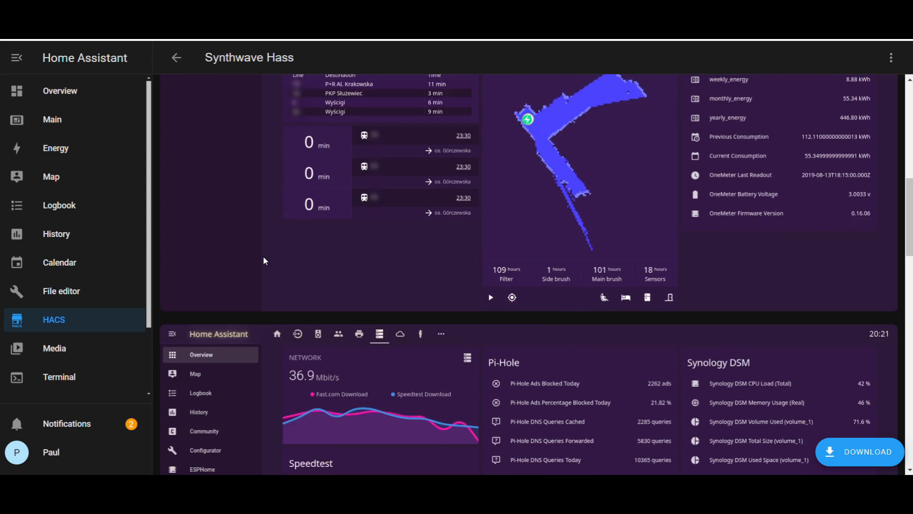
scroll(264, 257, "down", 3)
scroll(263, 257, "down", 2)
left_click(177, 59)
left_click(345, 311)
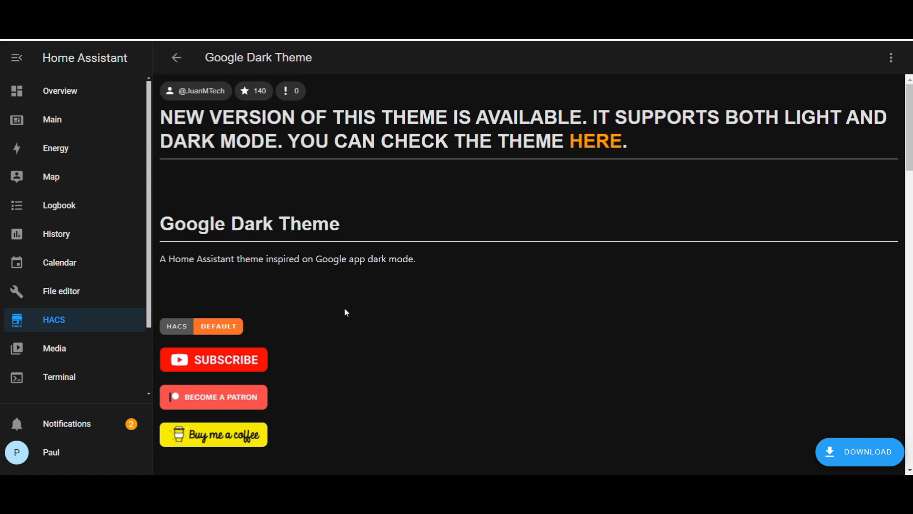
scroll(344, 307, "down", 3)
scroll(378, 259, "down", 3)
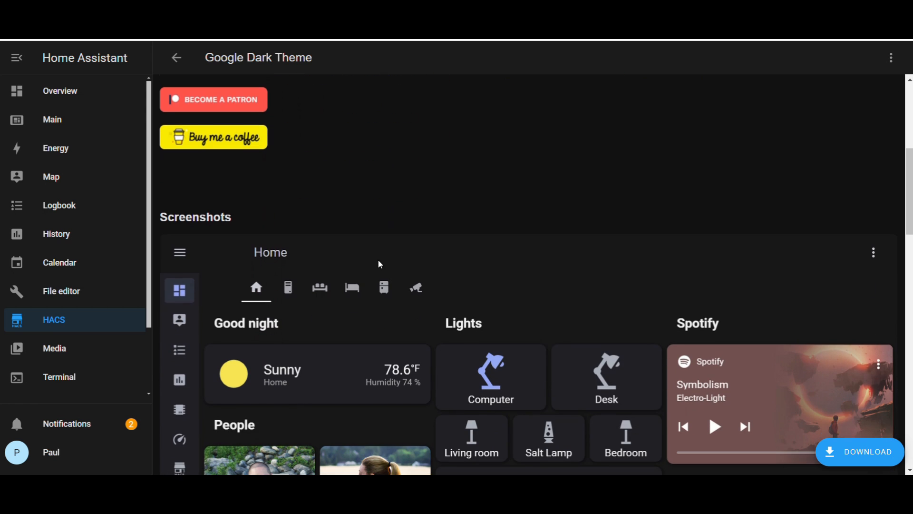
scroll(377, 260, "down", 3)
scroll(377, 261, "down", 3)
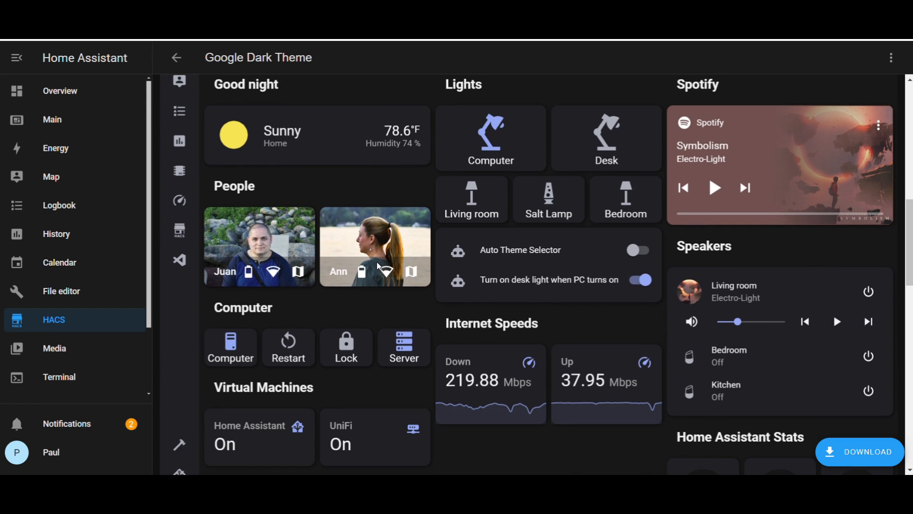
scroll(378, 262, "down", 4)
scroll(377, 263, "down", 4)
scroll(378, 262, "down", 4)
scroll(377, 262, "down", 3)
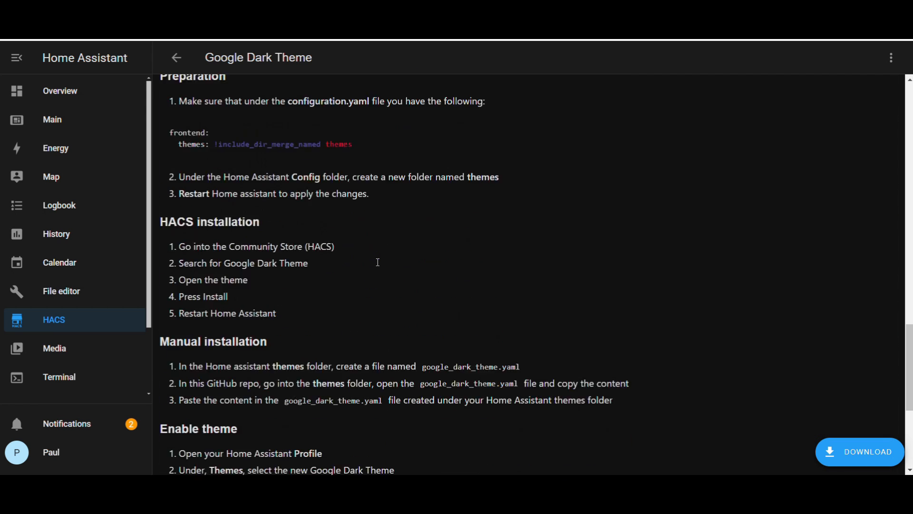
scroll(377, 262, "down", 3)
Step: Browse the Graphite and Sundown theme pages, then open Caule Themes Pack 1
left_click(177, 59)
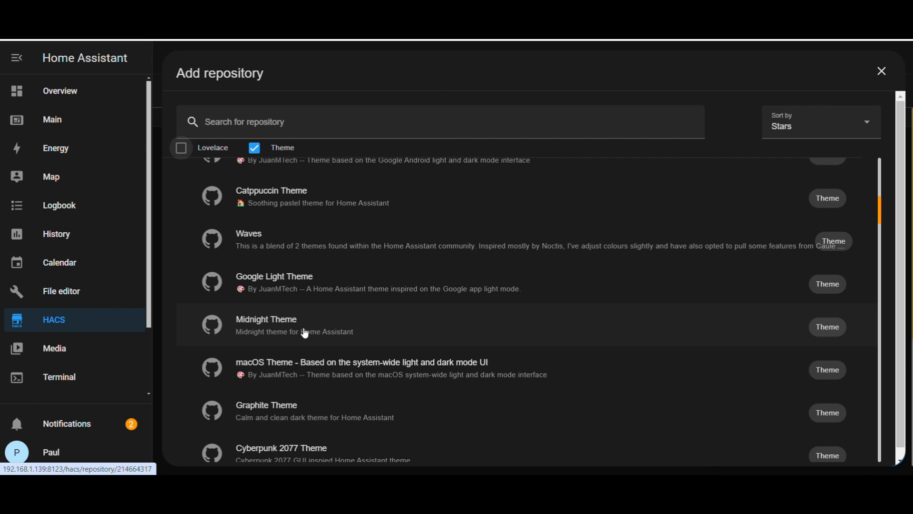
left_click(334, 410)
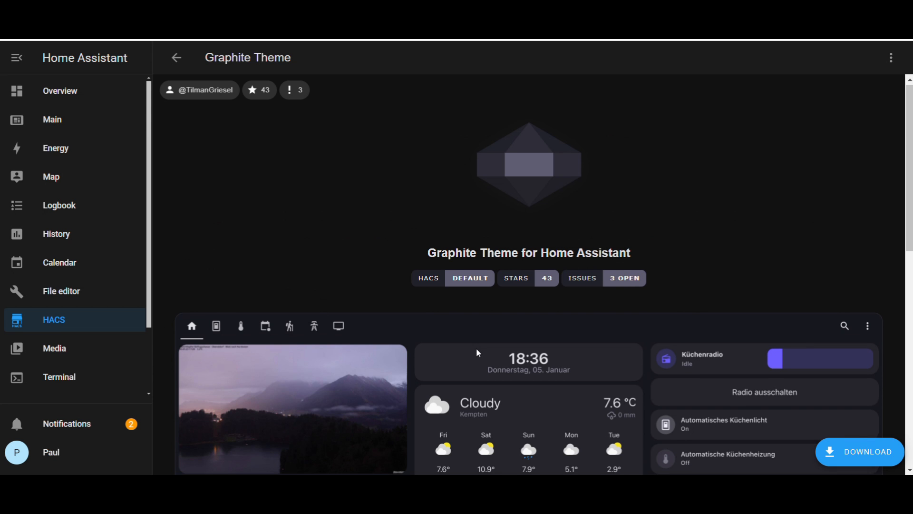
scroll(476, 348, "down", 3)
scroll(476, 347, "down", 3)
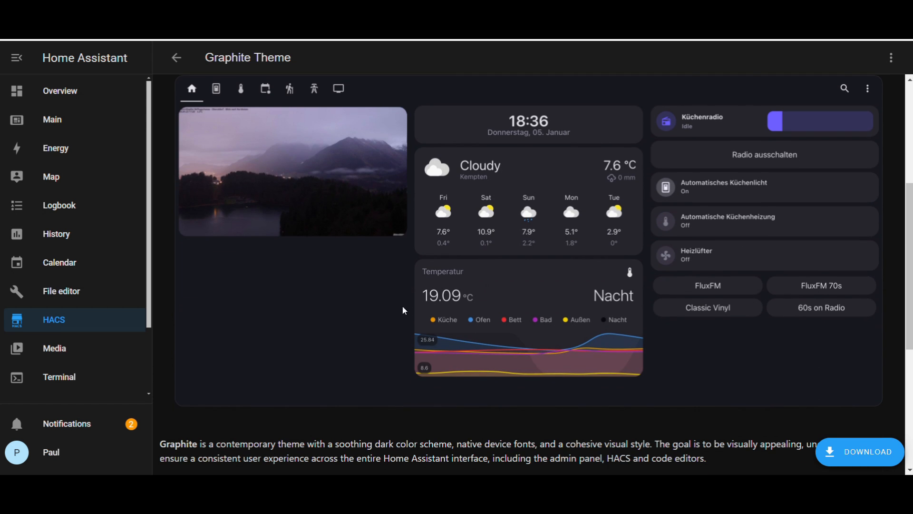
scroll(365, 295, "down", 3)
scroll(366, 294, "down", 2)
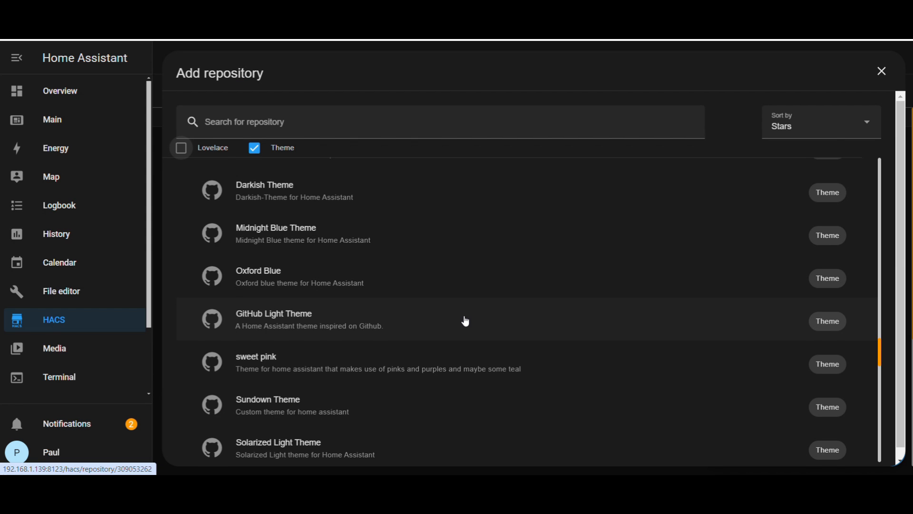
scroll(465, 321, "down", 1)
scroll(465, 322, "down", 1)
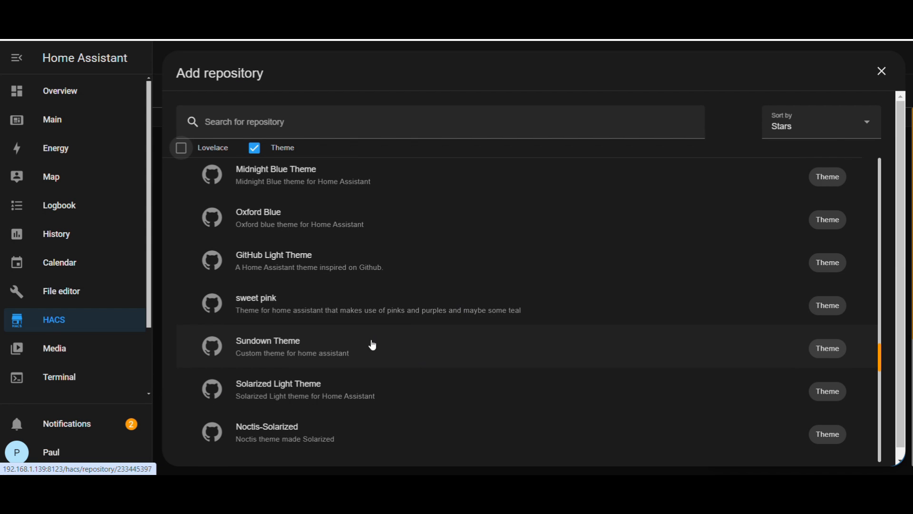
left_click(347, 350)
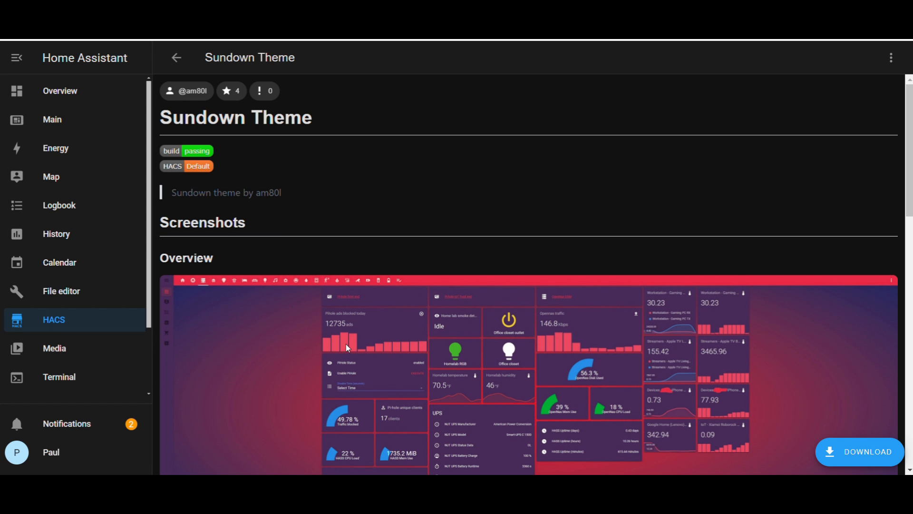
scroll(346, 344, "down", 2)
scroll(345, 344, "down", 4)
scroll(346, 344, "down", 3)
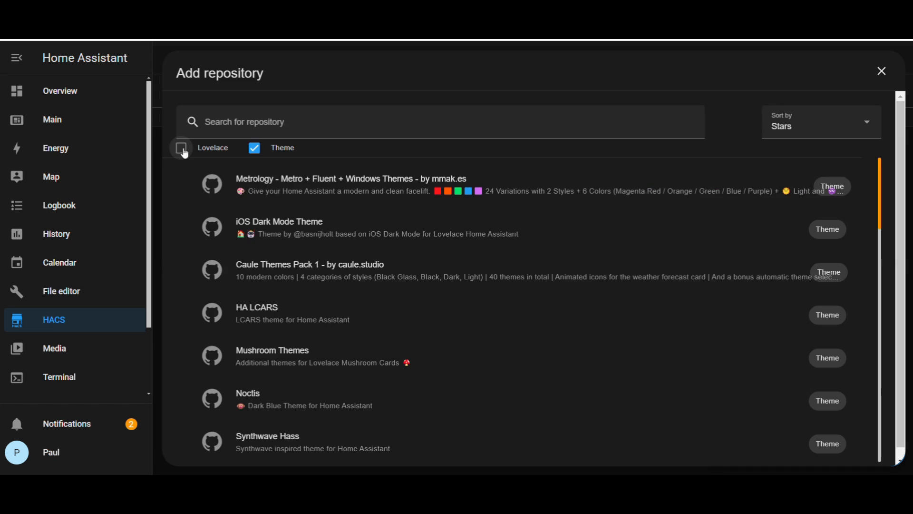
left_click(324, 275)
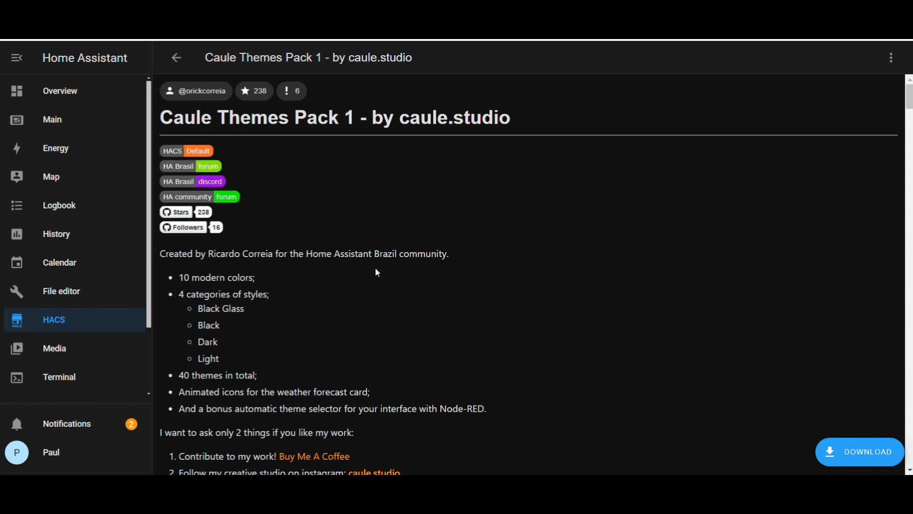
scroll(376, 272, "down", 2)
scroll(377, 271, "down", 3)
scroll(375, 271, "down", 2)
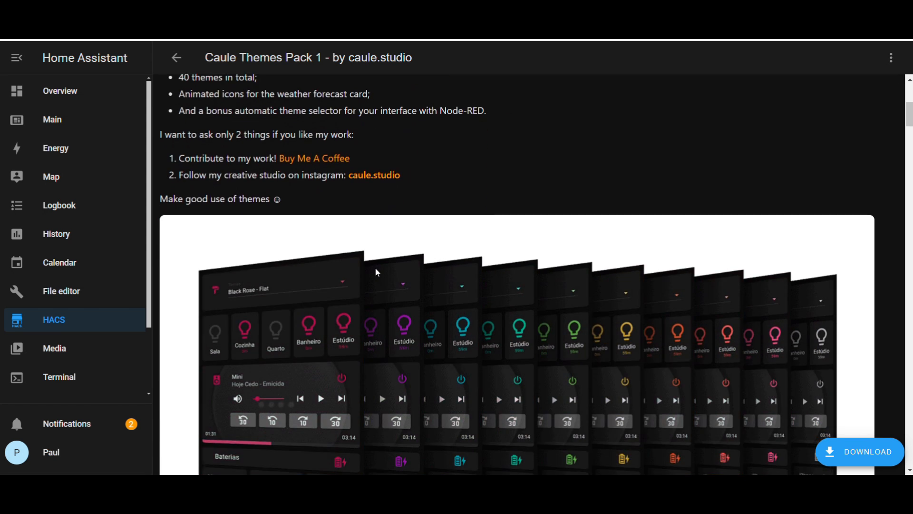
scroll(376, 271, "down", 3)
scroll(376, 271, "down", 3)
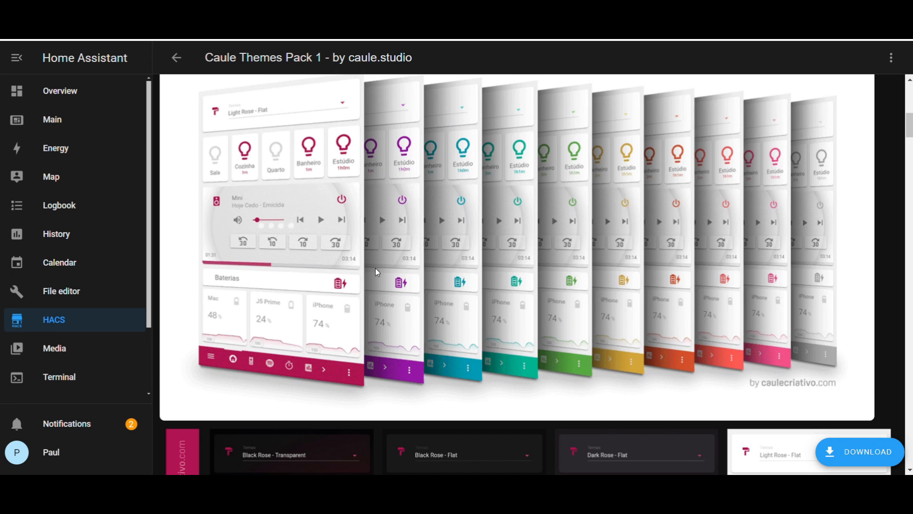
scroll(375, 268, "down", 3)
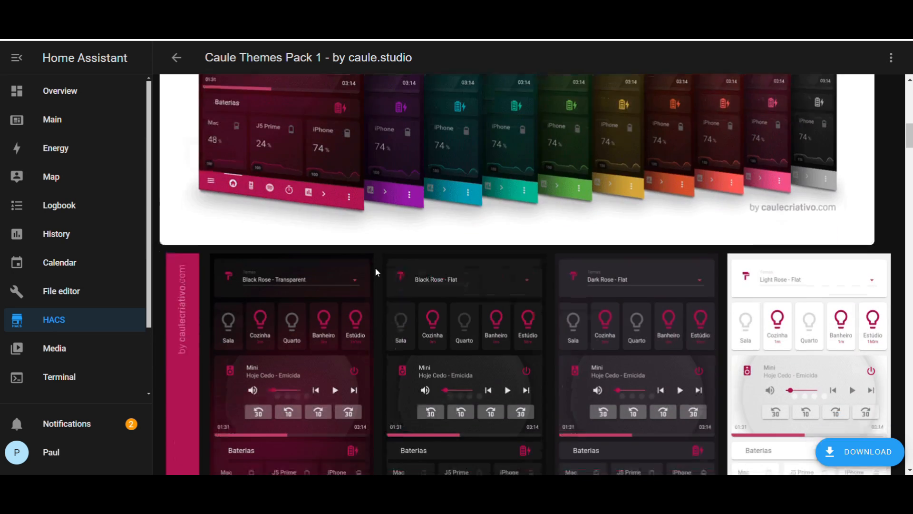
scroll(376, 267, "down", 3)
scroll(377, 272, "down", 1)
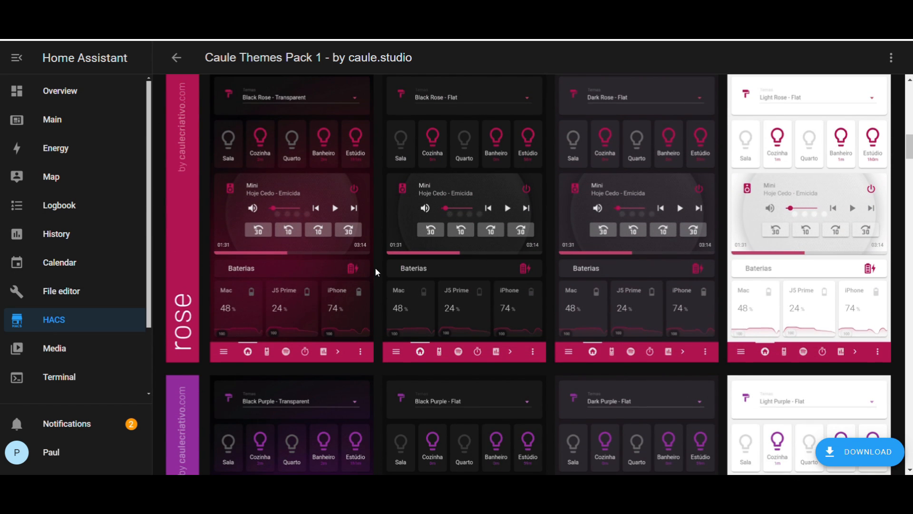
scroll(376, 271, "down", 2)
scroll(376, 271, "down", 3)
scroll(376, 271, "down", 1)
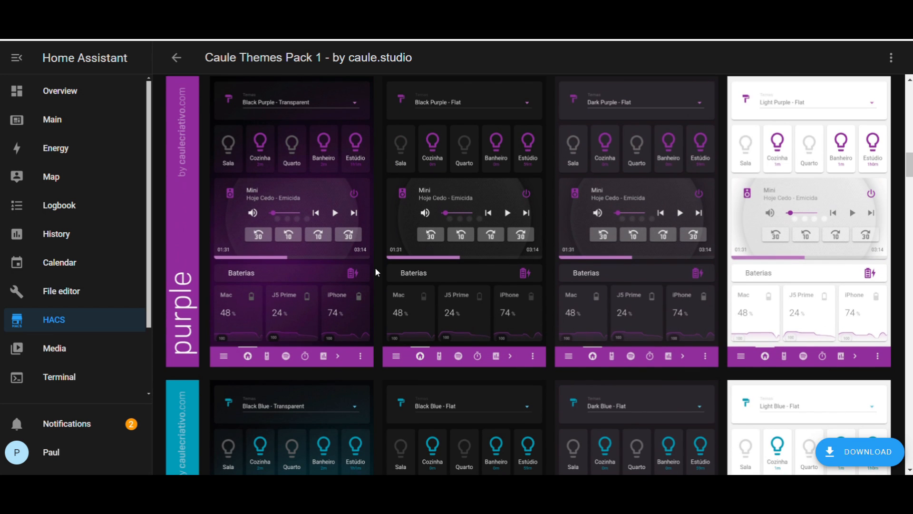
scroll(376, 271, "down", 1)
scroll(376, 272, "down", 3)
scroll(377, 271, "down", 1)
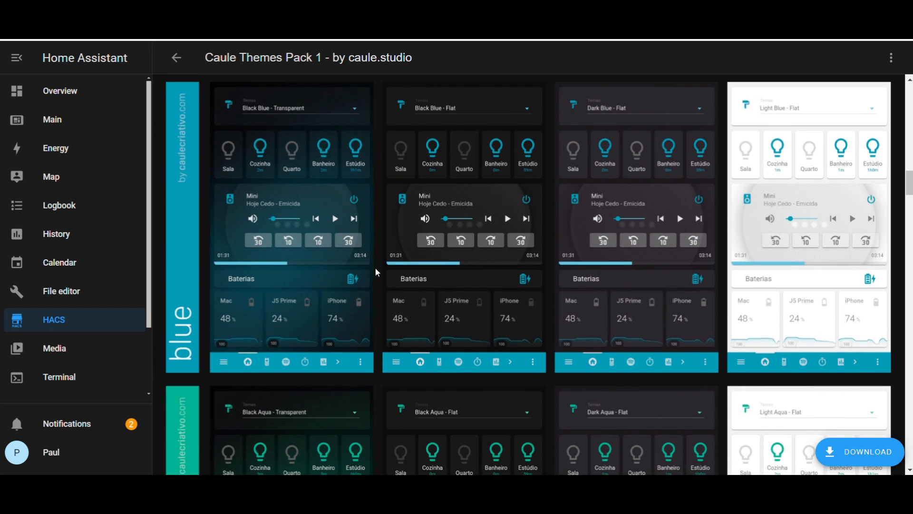
scroll(377, 272, "down", 3)
scroll(376, 271, "down", 2)
scroll(376, 271, "down", 2)
scroll(375, 267, "down", 3)
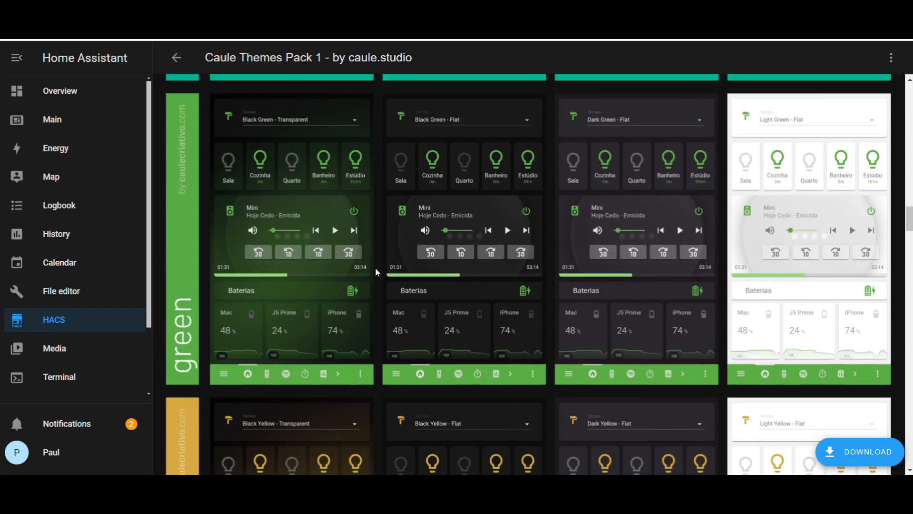
scroll(375, 267, "down", 3)
scroll(375, 267, "down", 2)
scroll(375, 268, "down", 2)
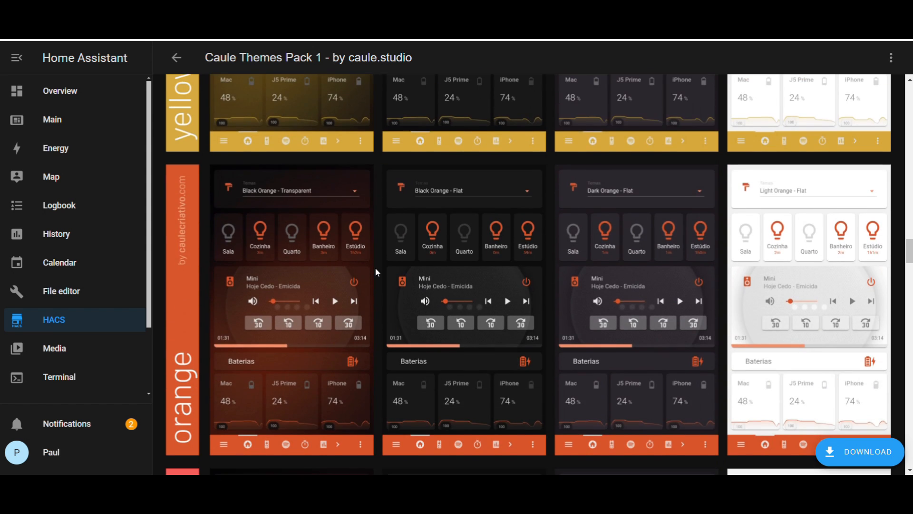
scroll(375, 267, "down", 4)
scroll(375, 267, "down", 3)
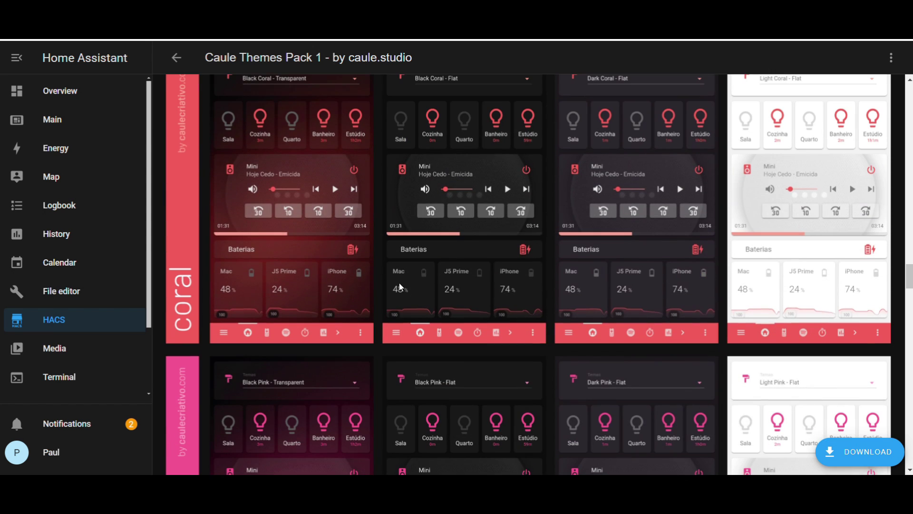
Step: Download Caule Themes Pack 1 v1.3.3 into the config themes folder
left_click(848, 452)
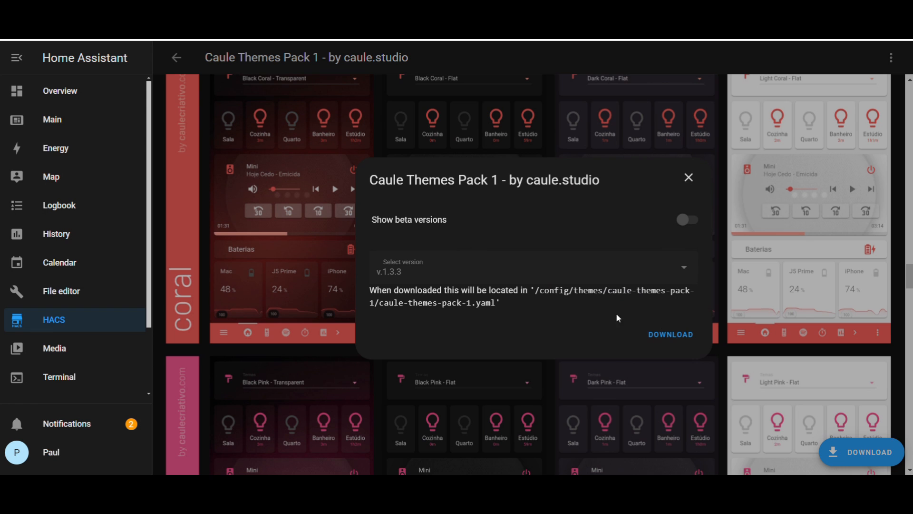
left_click(675, 335)
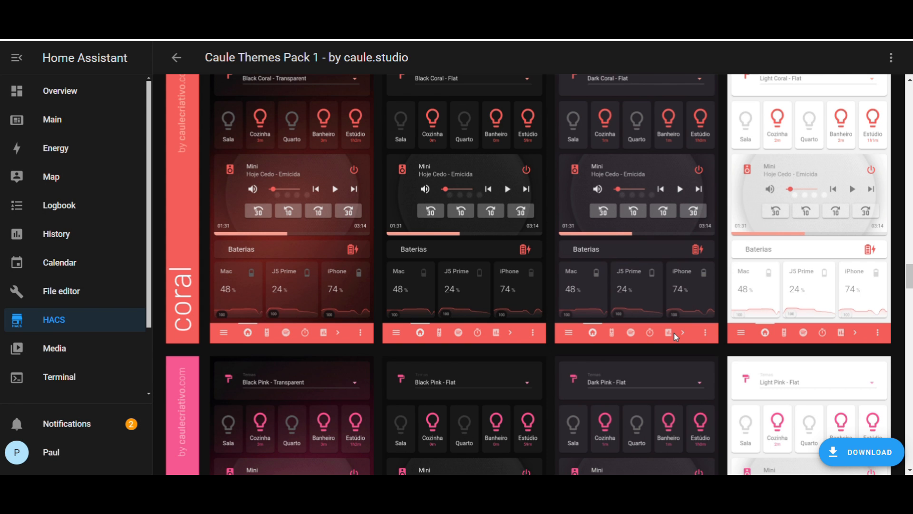
Step: Apply the Caule Black Aqua Glass theme to the Main dashboard's Cast Dashboard view and save
left_click(54, 120)
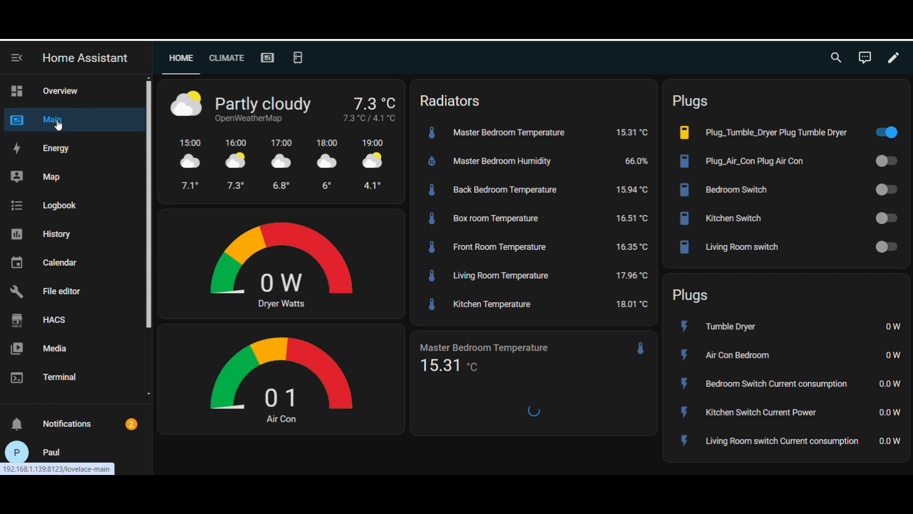
left_click(268, 60)
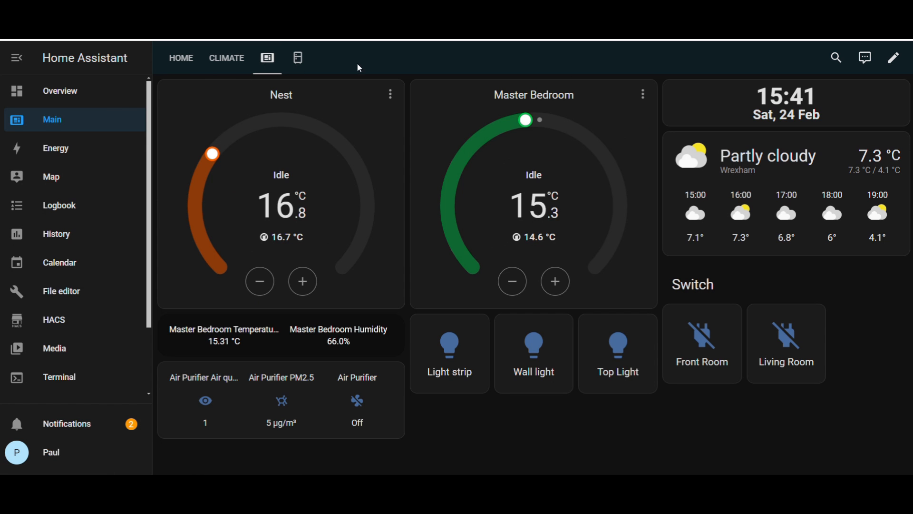
left_click(896, 58)
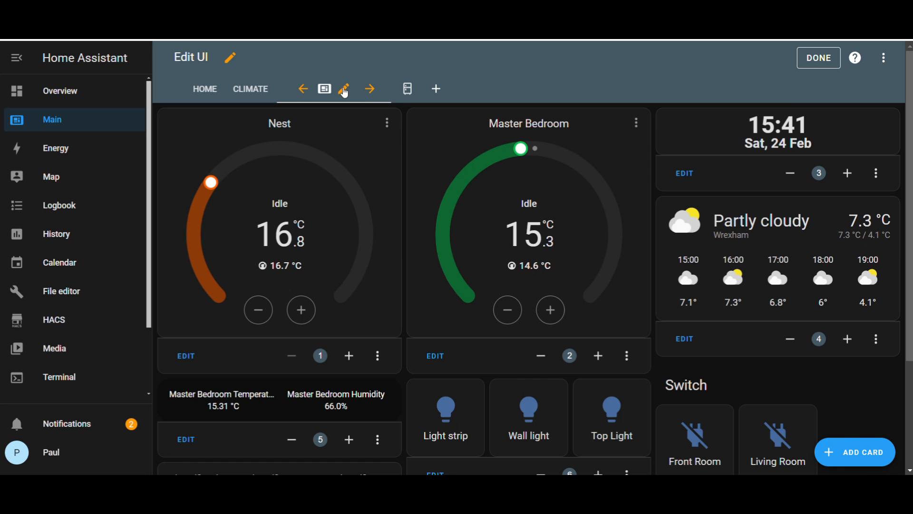
left_click(344, 89)
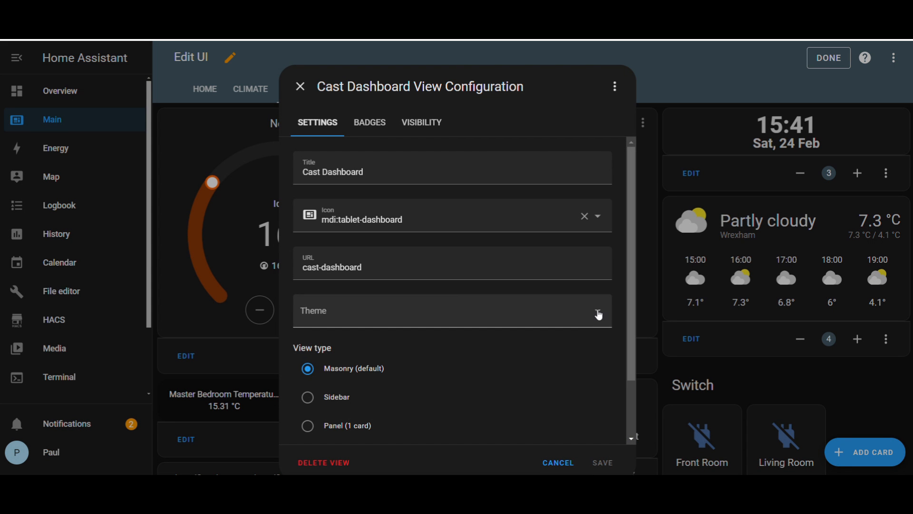
left_click(598, 311)
left_click(348, 137)
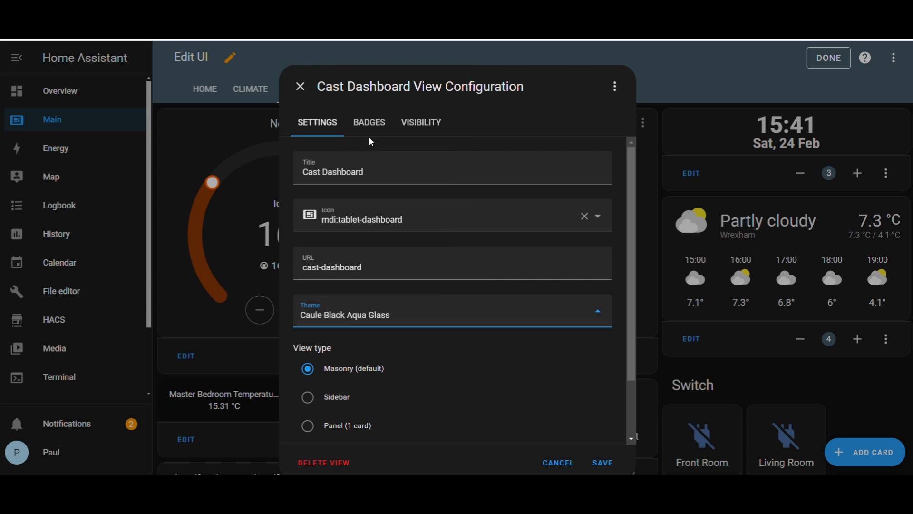
left_click(604, 463)
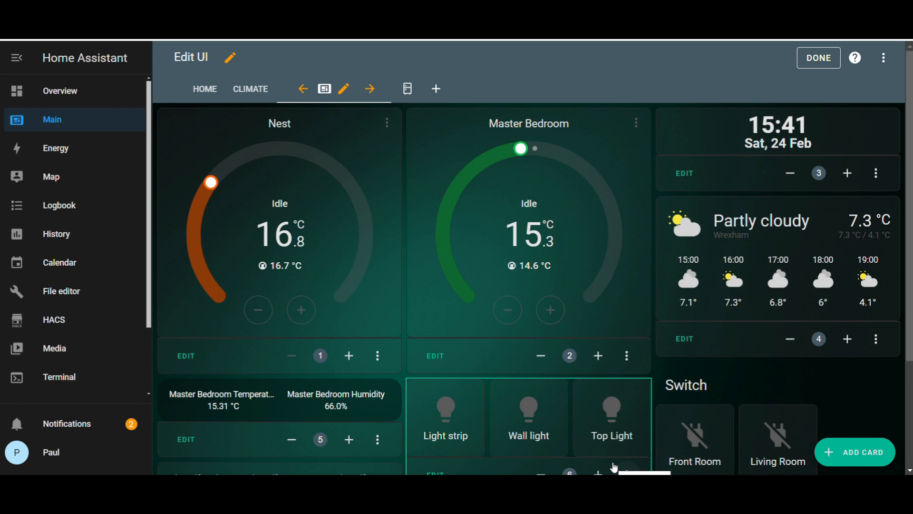
Step: Switch the Cast Dashboard view to the Caule Black Orange Glass theme, save and finish editing
left_click(344, 89)
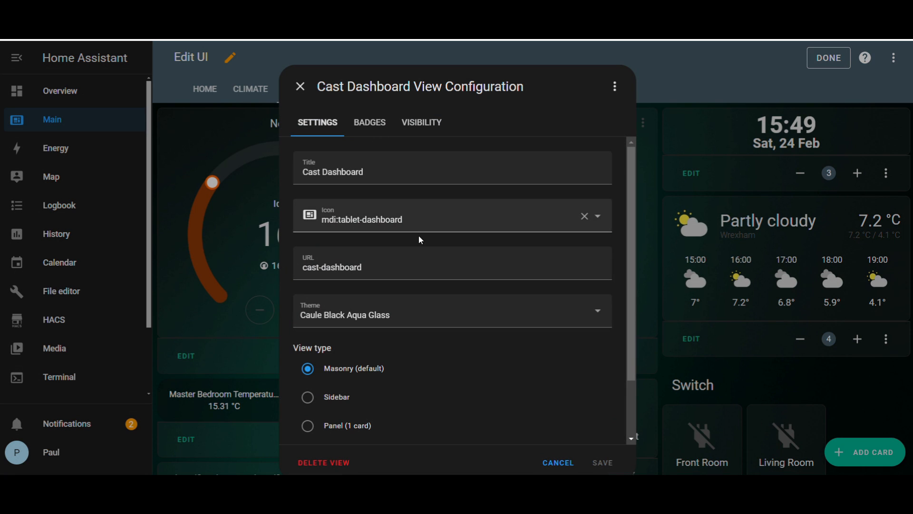
left_click(598, 311)
left_click(597, 256)
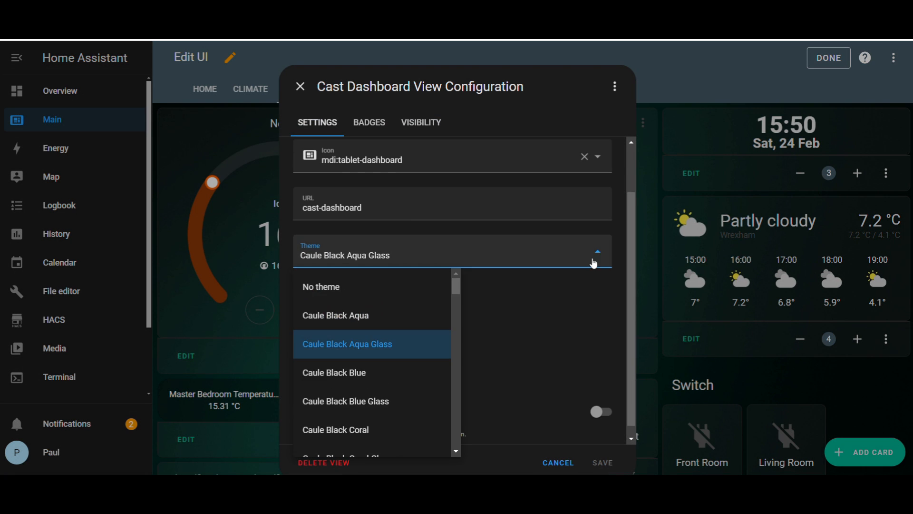
scroll(421, 321, "down", 3)
scroll(422, 321, "down", 3)
scroll(422, 356, "down", 5)
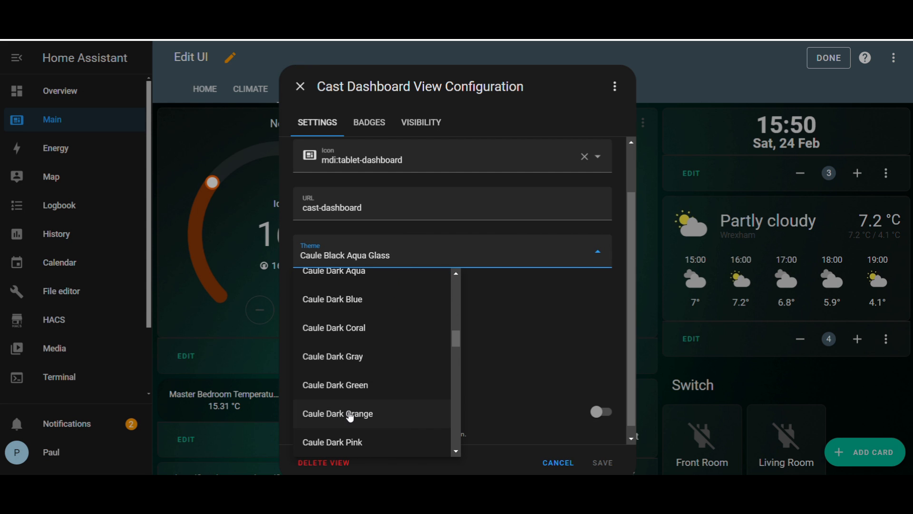
left_click(349, 414)
left_click(602, 462)
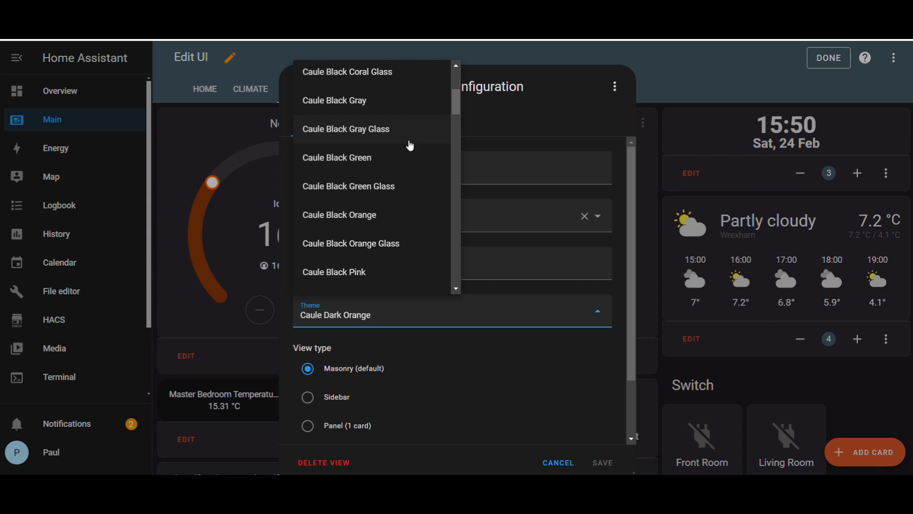
left_click(393, 243)
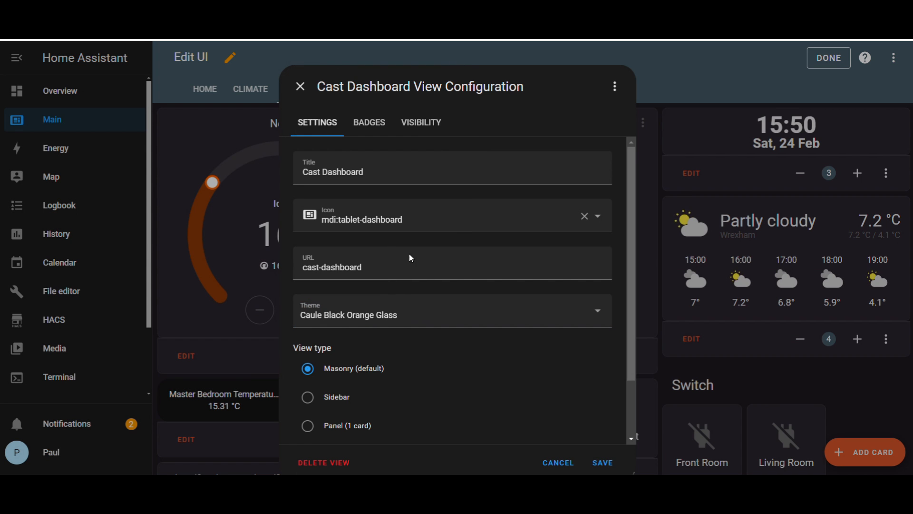
left_click(603, 463)
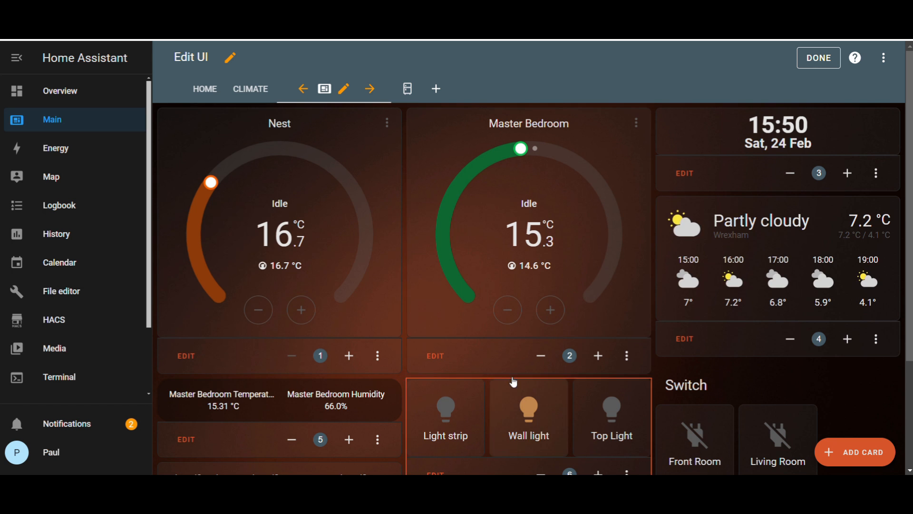
left_click(819, 57)
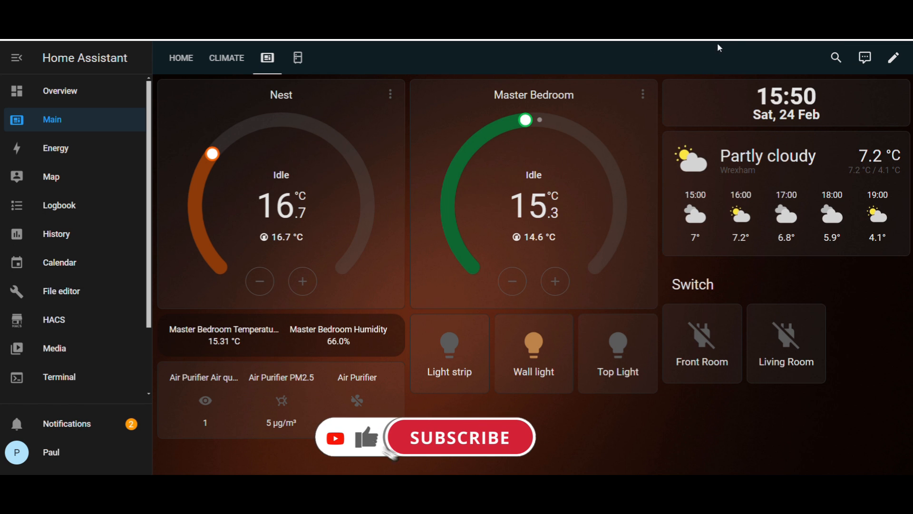
Step: Compare against the unthemed phone-icon view, then return to the orange-glass Cast Dashboard
left_click(298, 57)
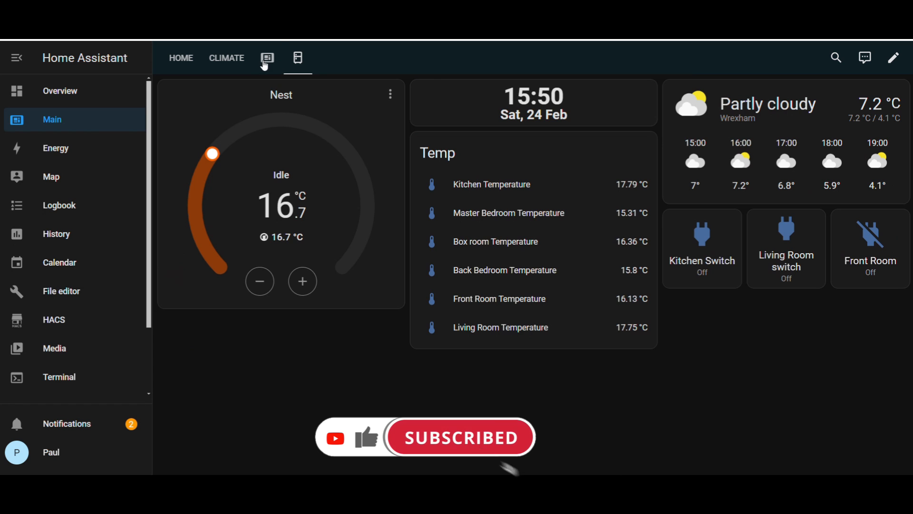
left_click(267, 58)
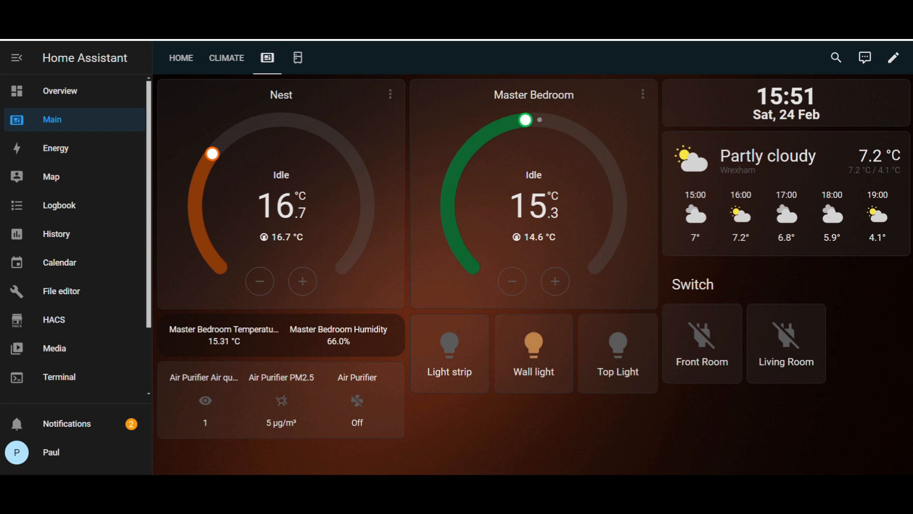